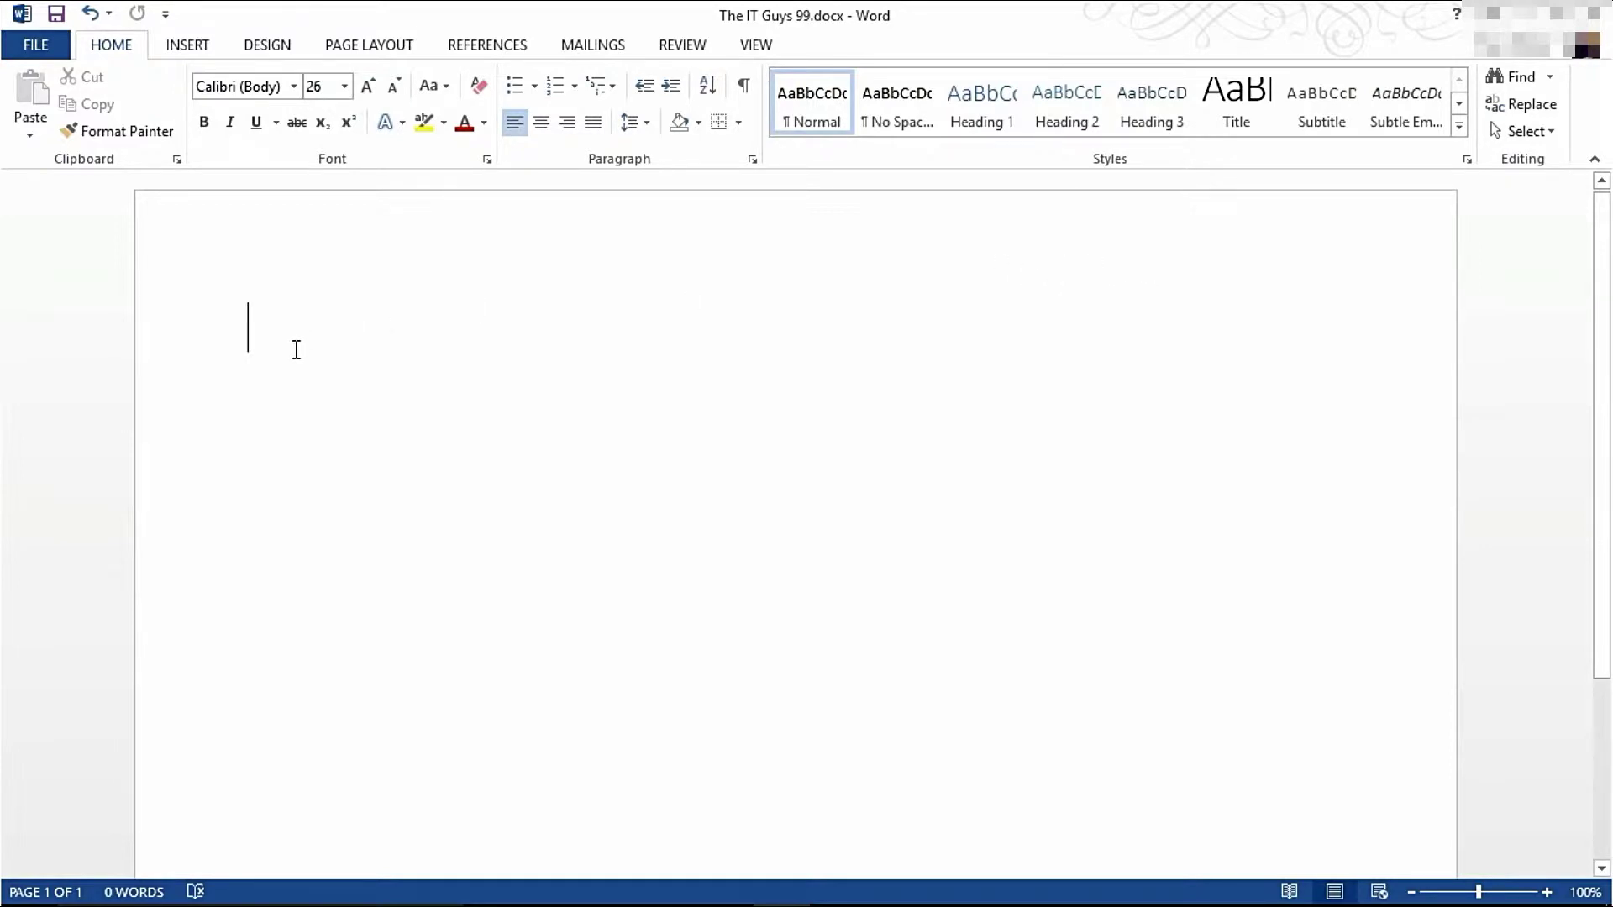
Insert a Clustered Column chart with sample data after previewing the other chart types
left_click(187, 47)
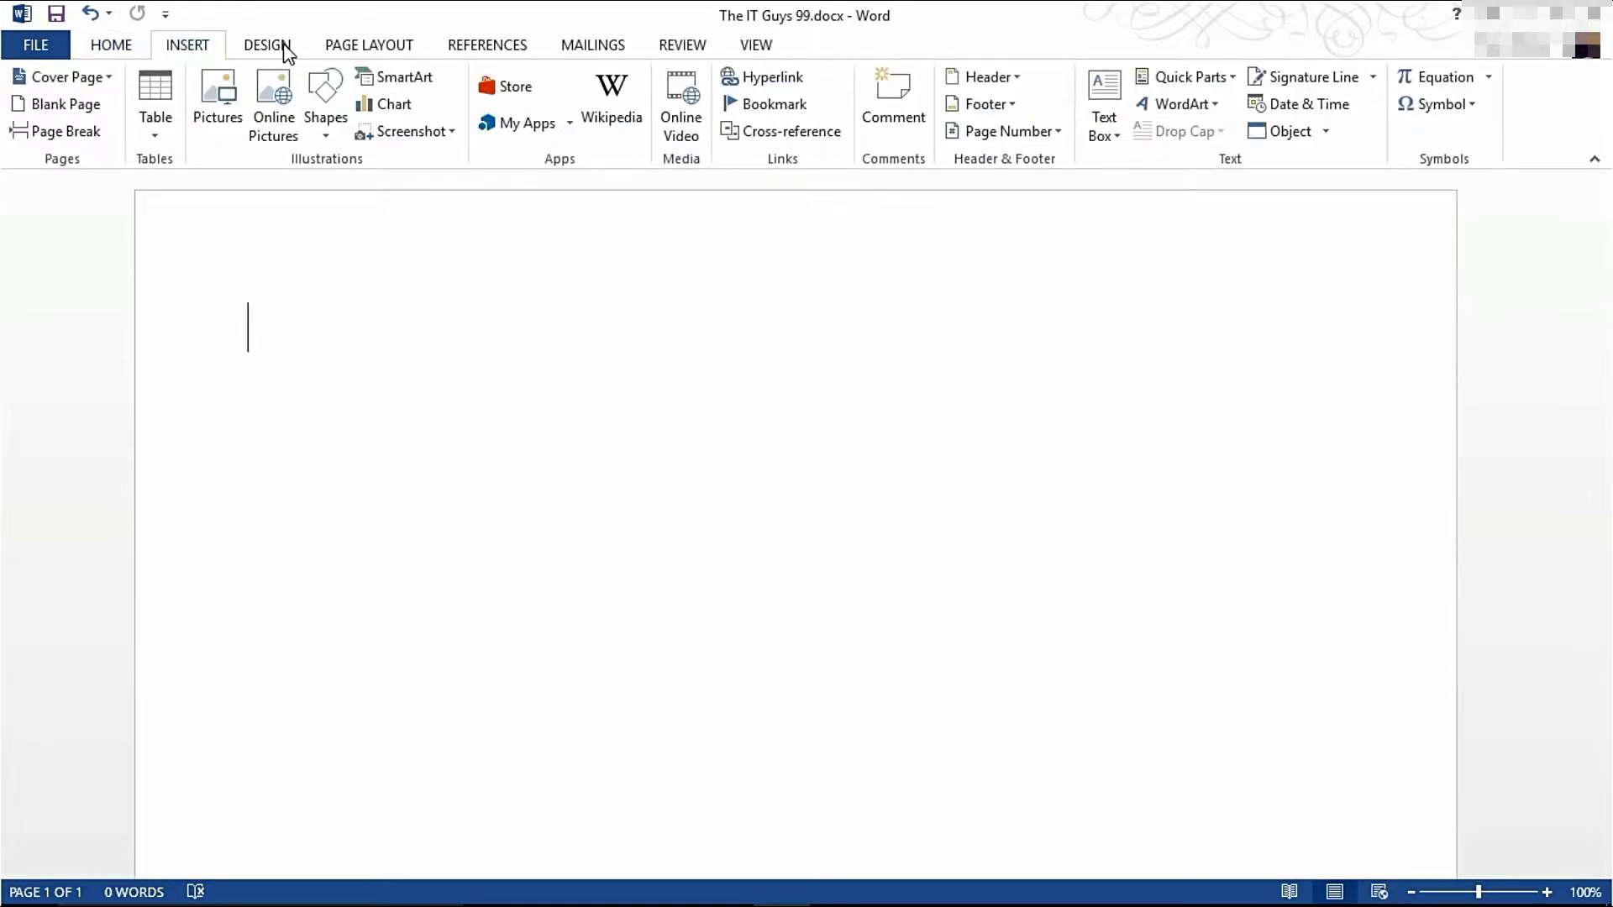
left_click(402, 110)
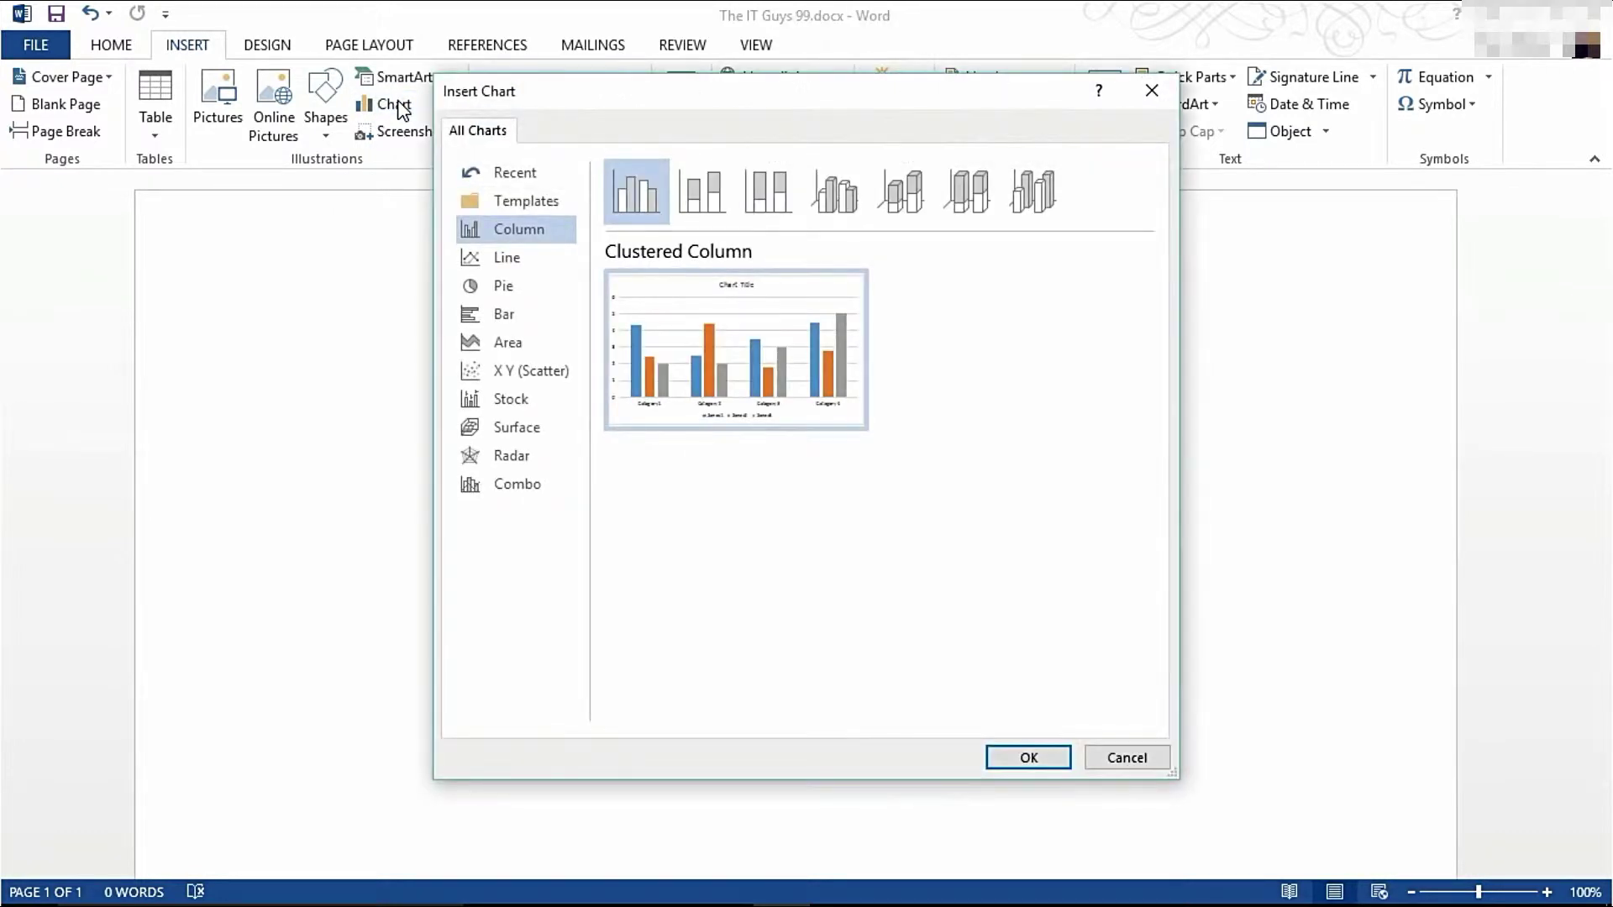
left_click(525, 257)
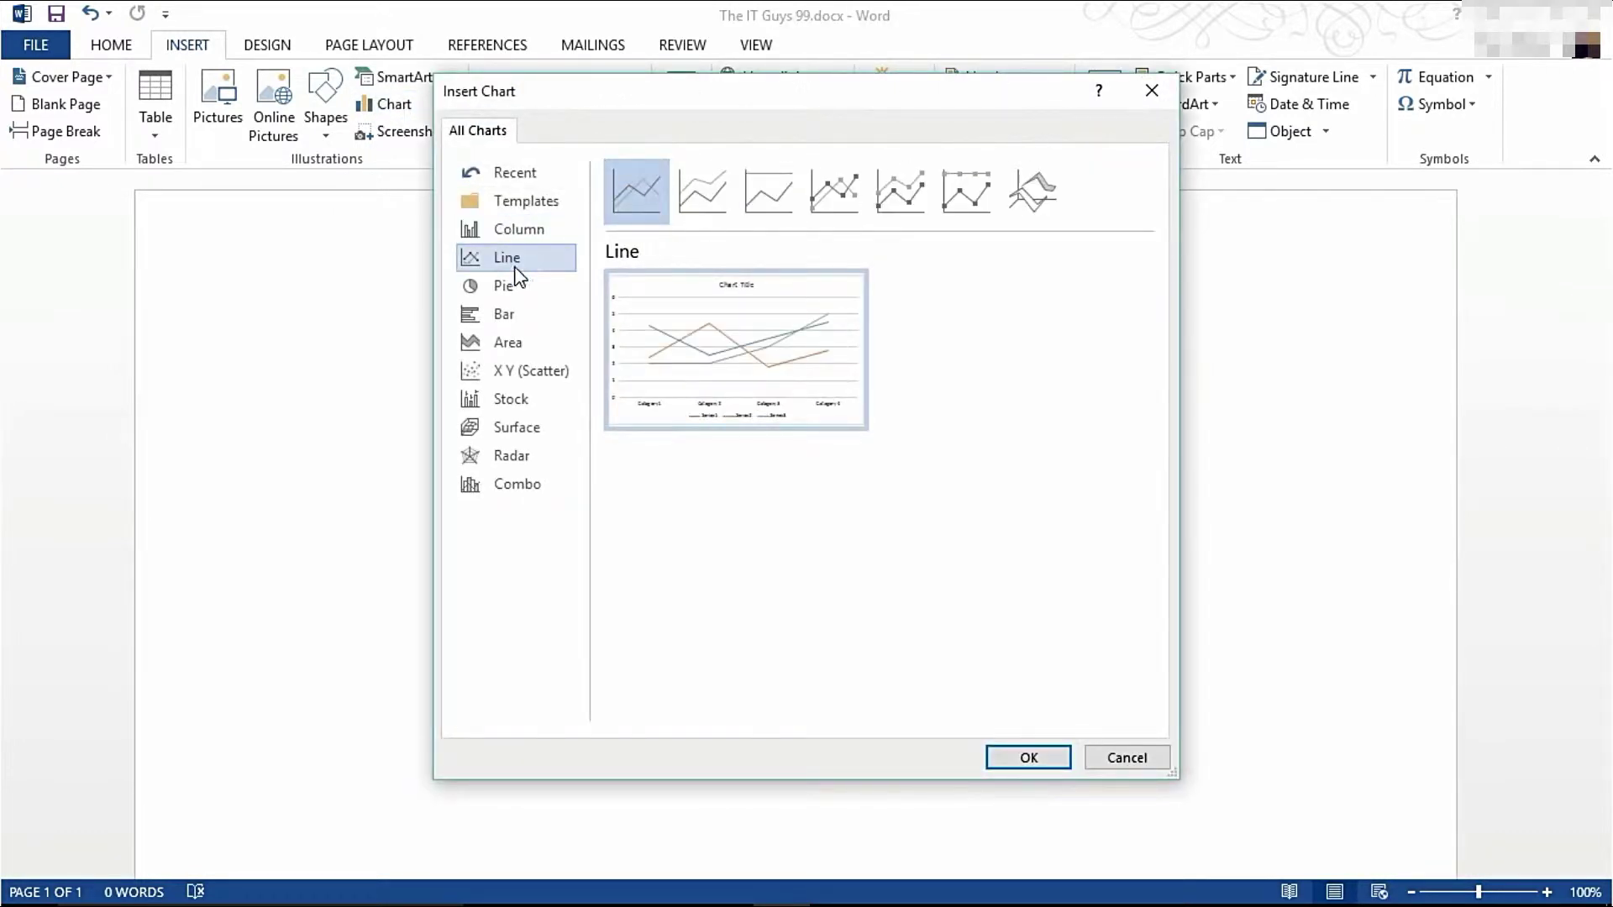
left_click(513, 286)
left_click(502, 314)
left_click(502, 342)
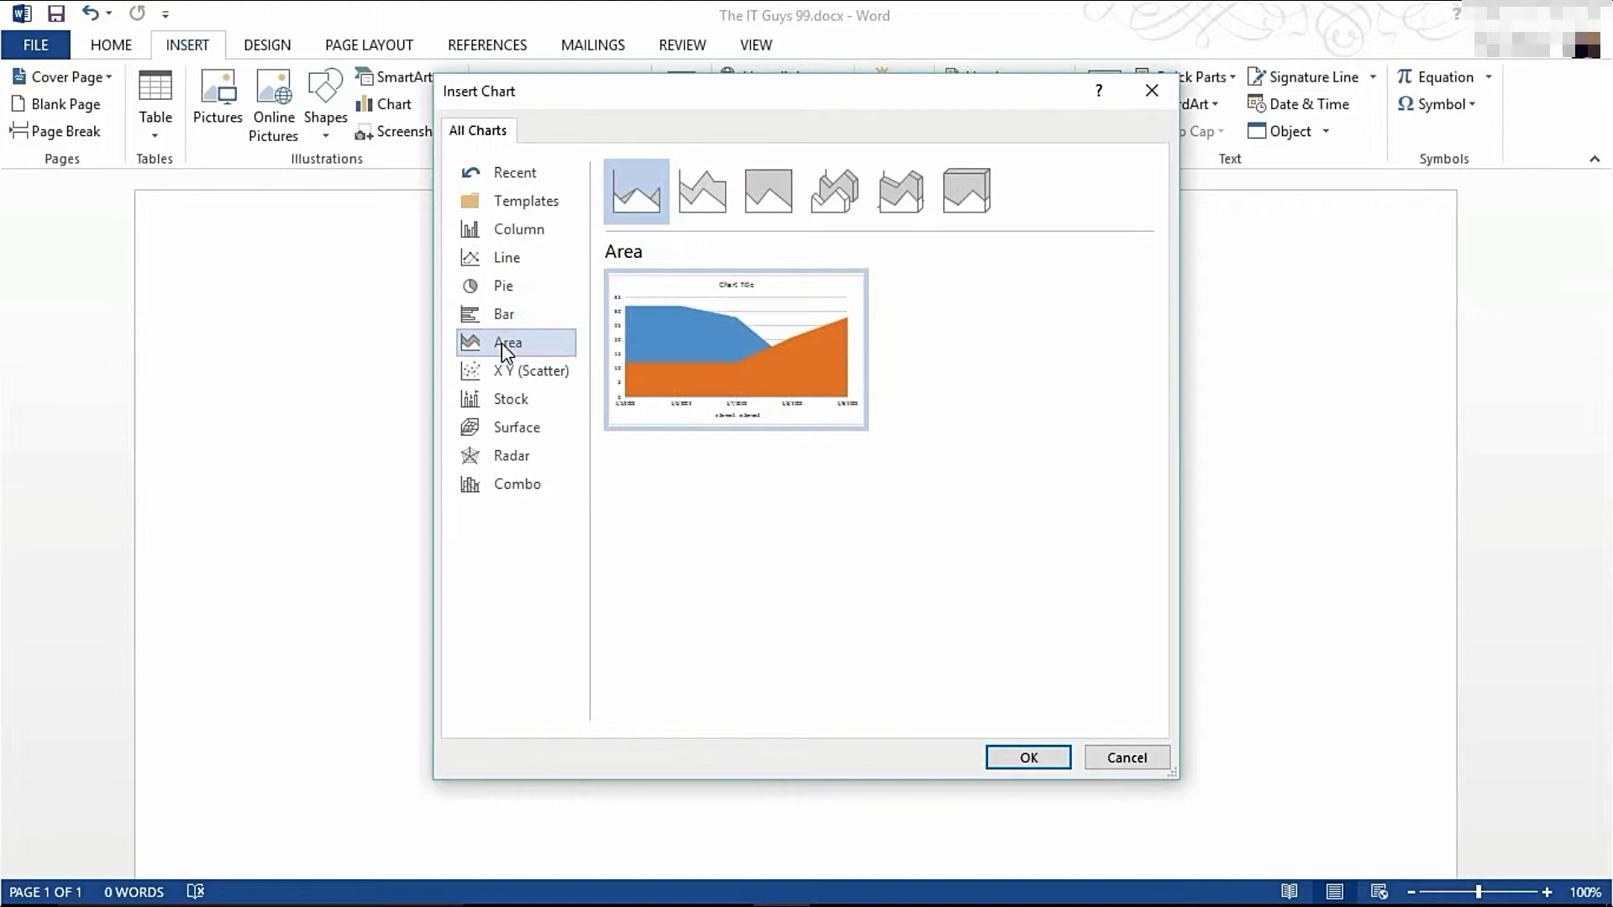
left_click(512, 221)
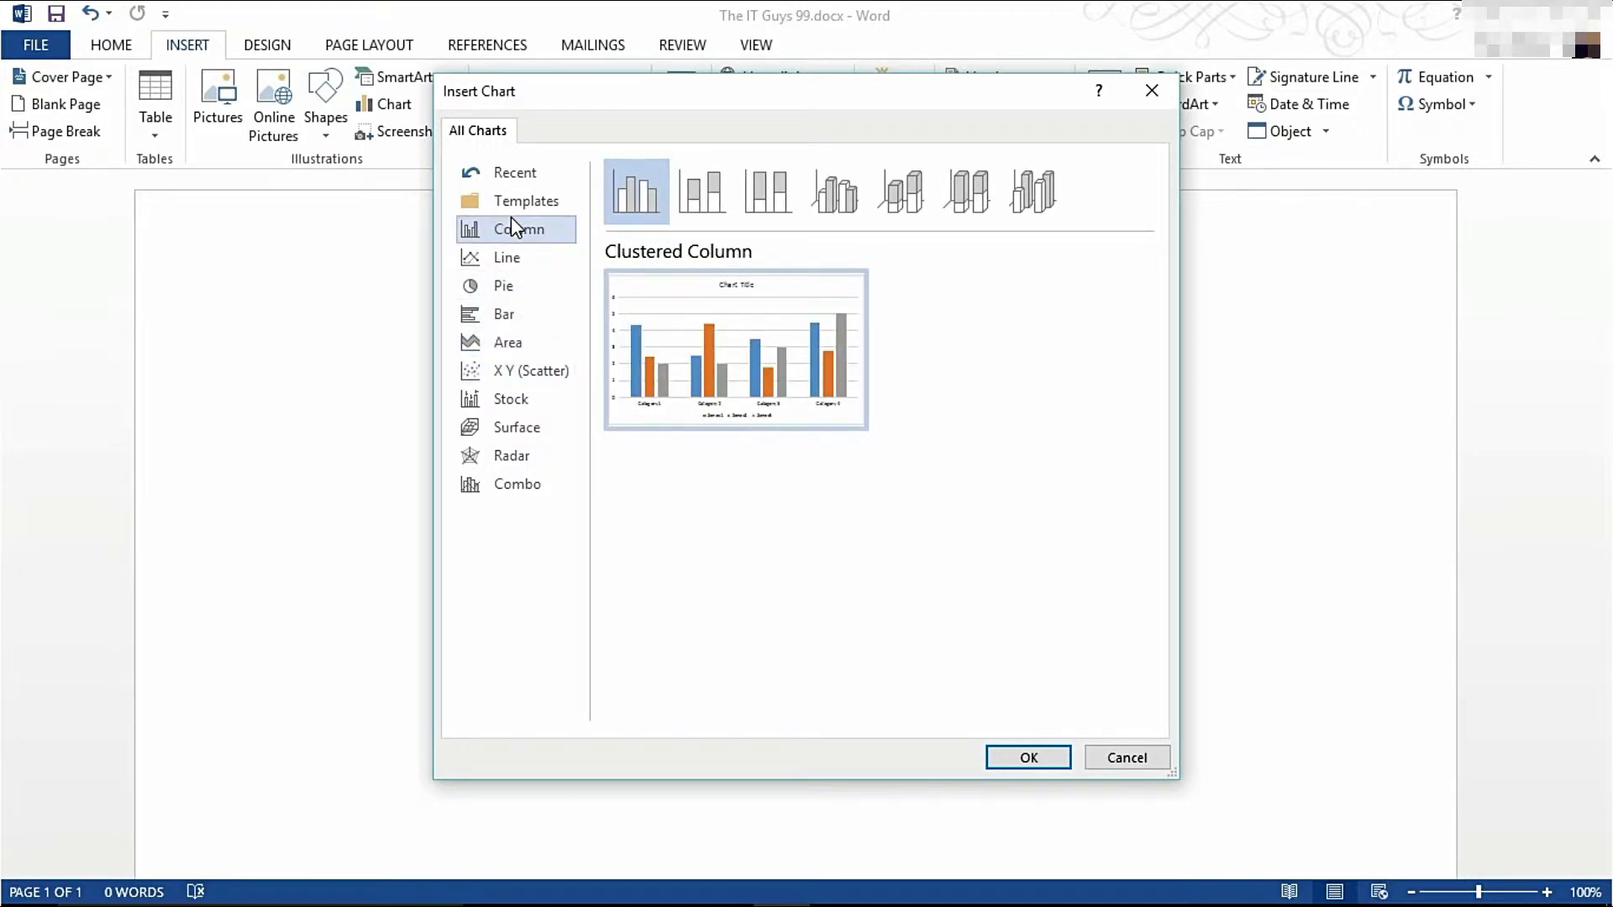
left_click(1039, 760)
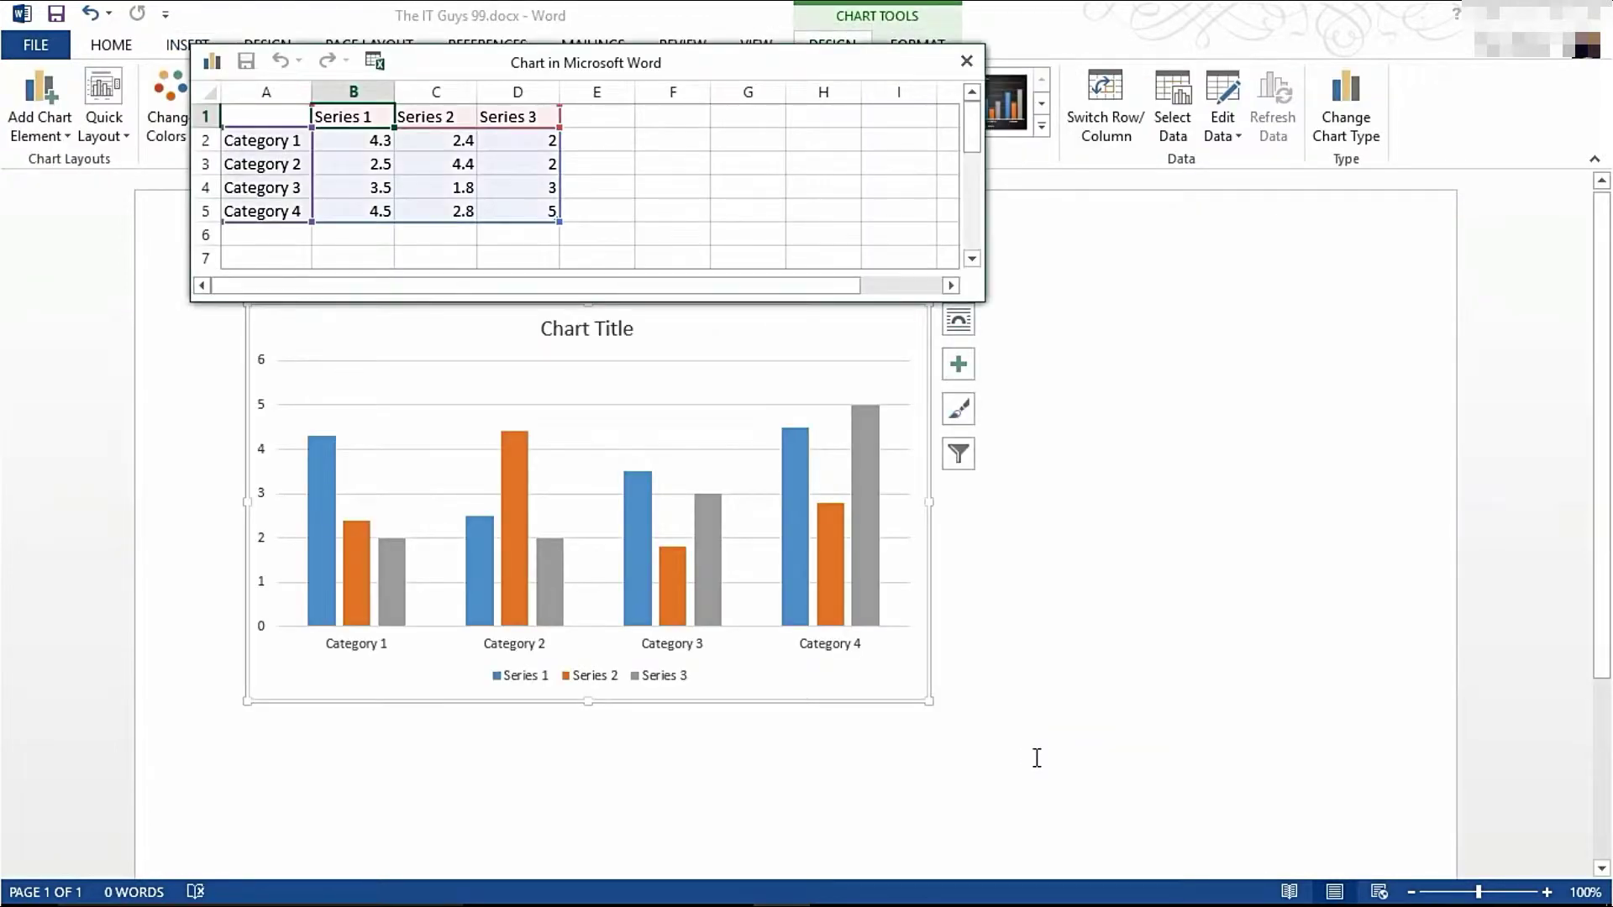
Move the data sheet aside and name the series Food, Clothing and Childrens
left_click_drag(672, 74, 725, 547)
left_click_drag(771, 473, 762, 222)
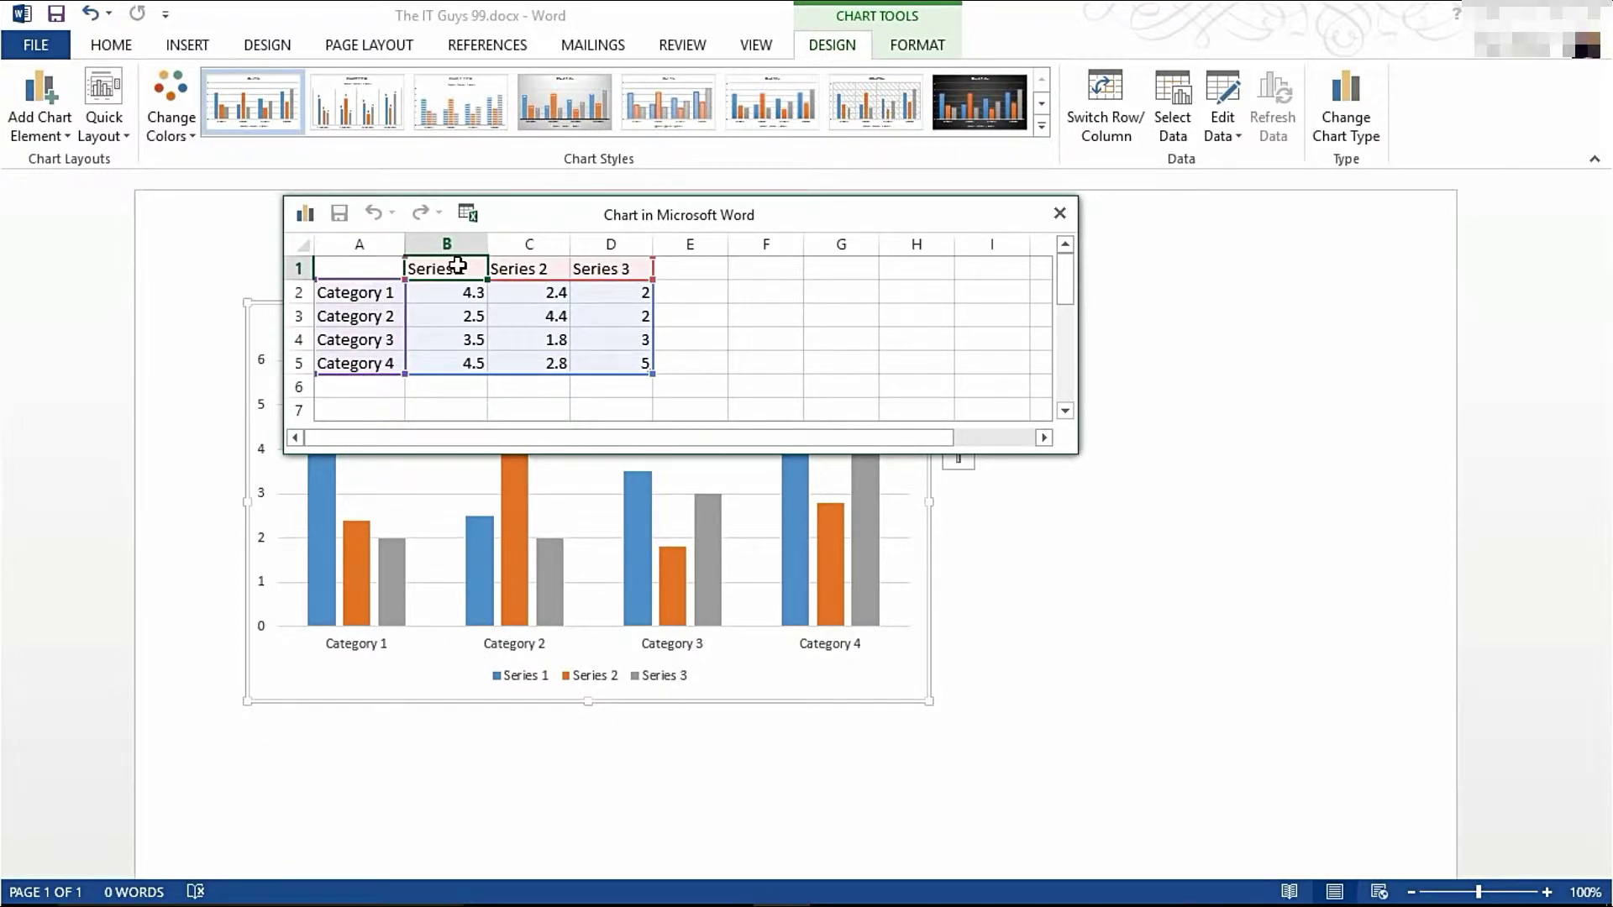
left_click_drag(467, 269, 403, 240)
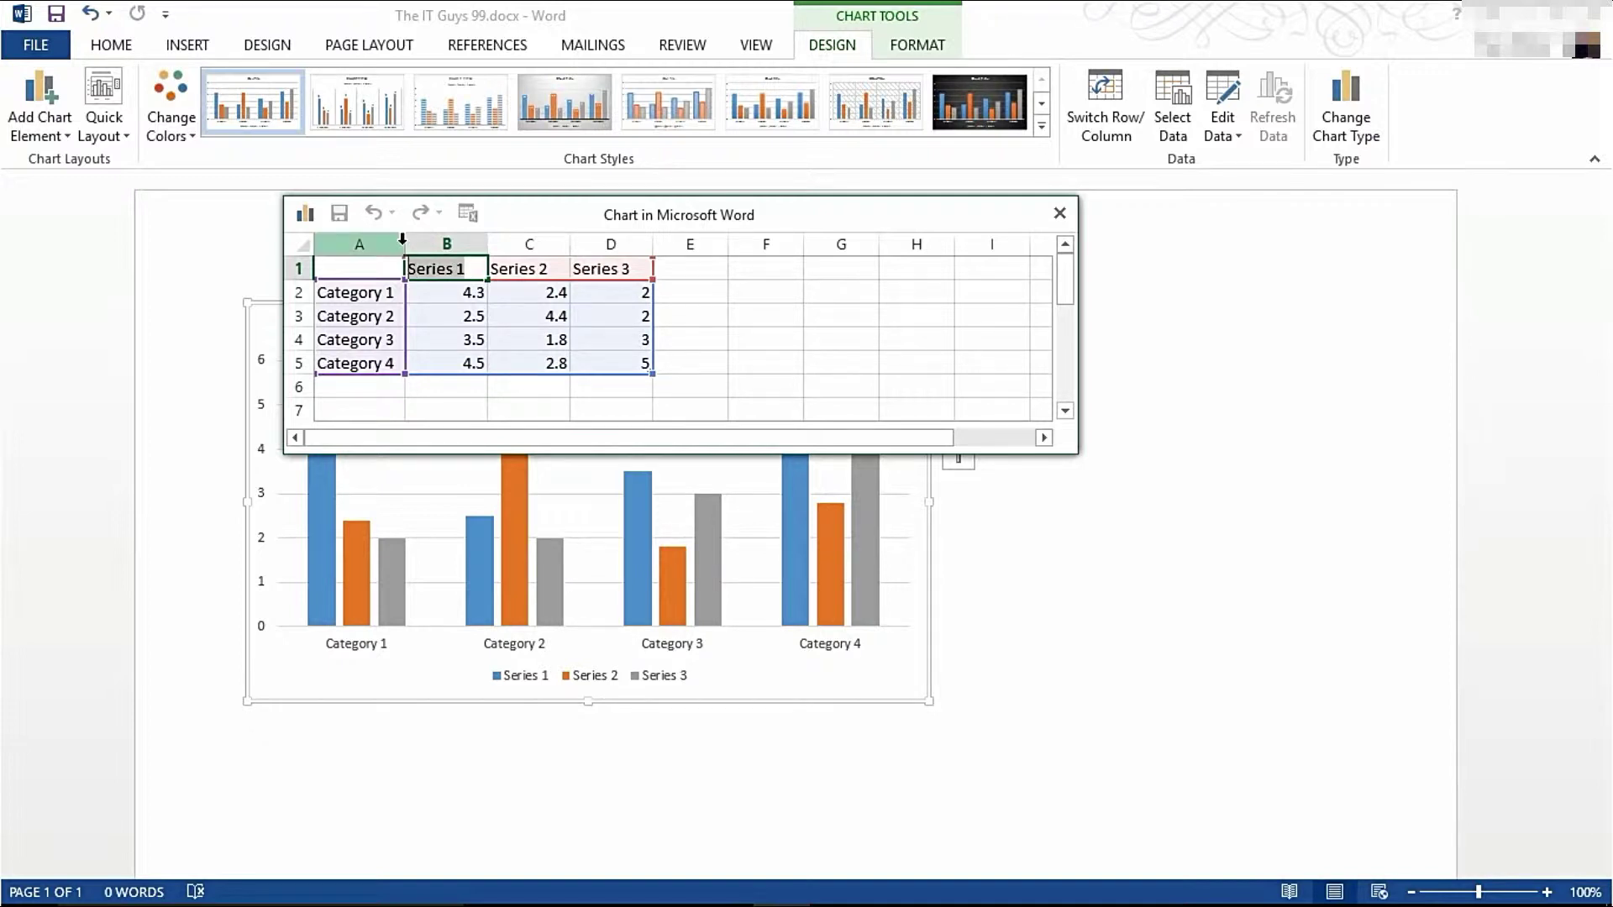
type("Food")
key("Tab")
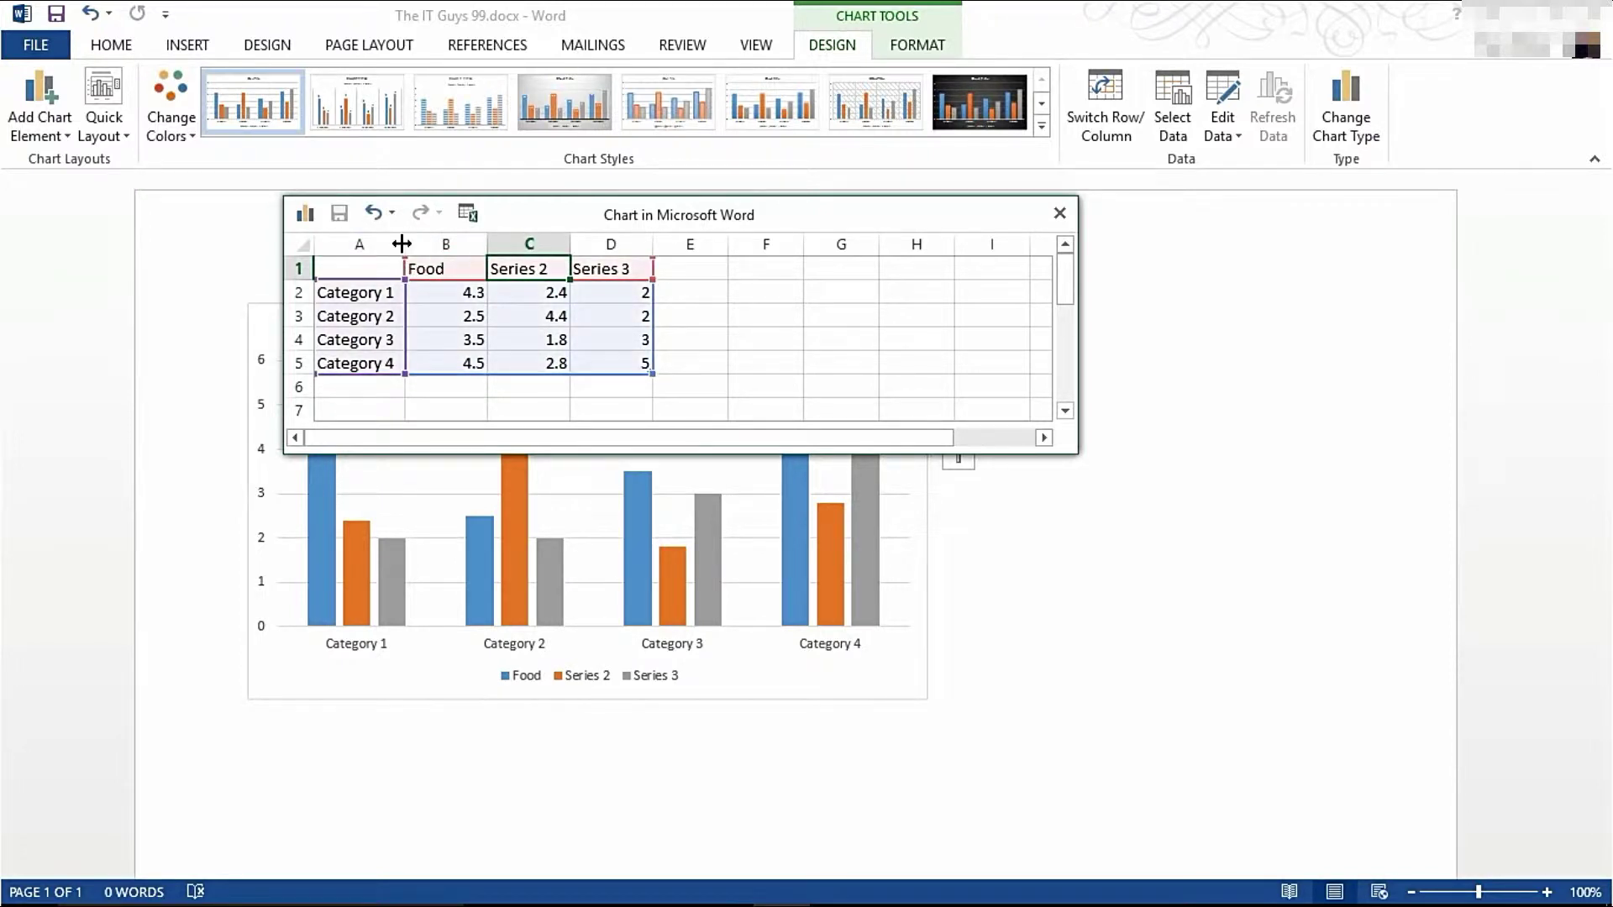
type("Clothing")
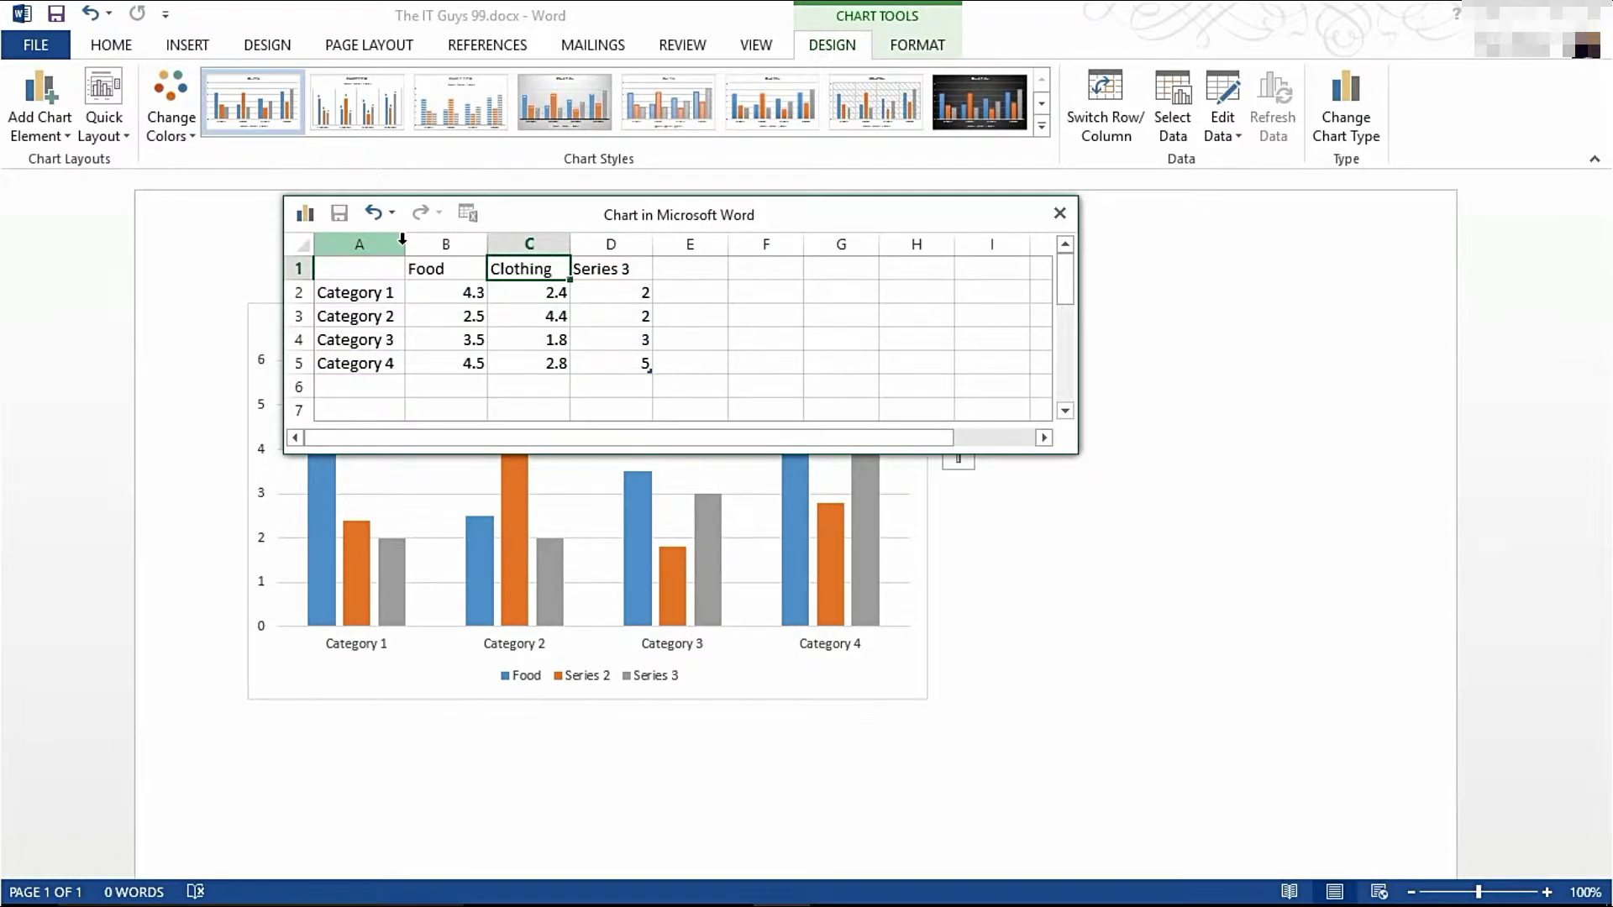
key("Tab")
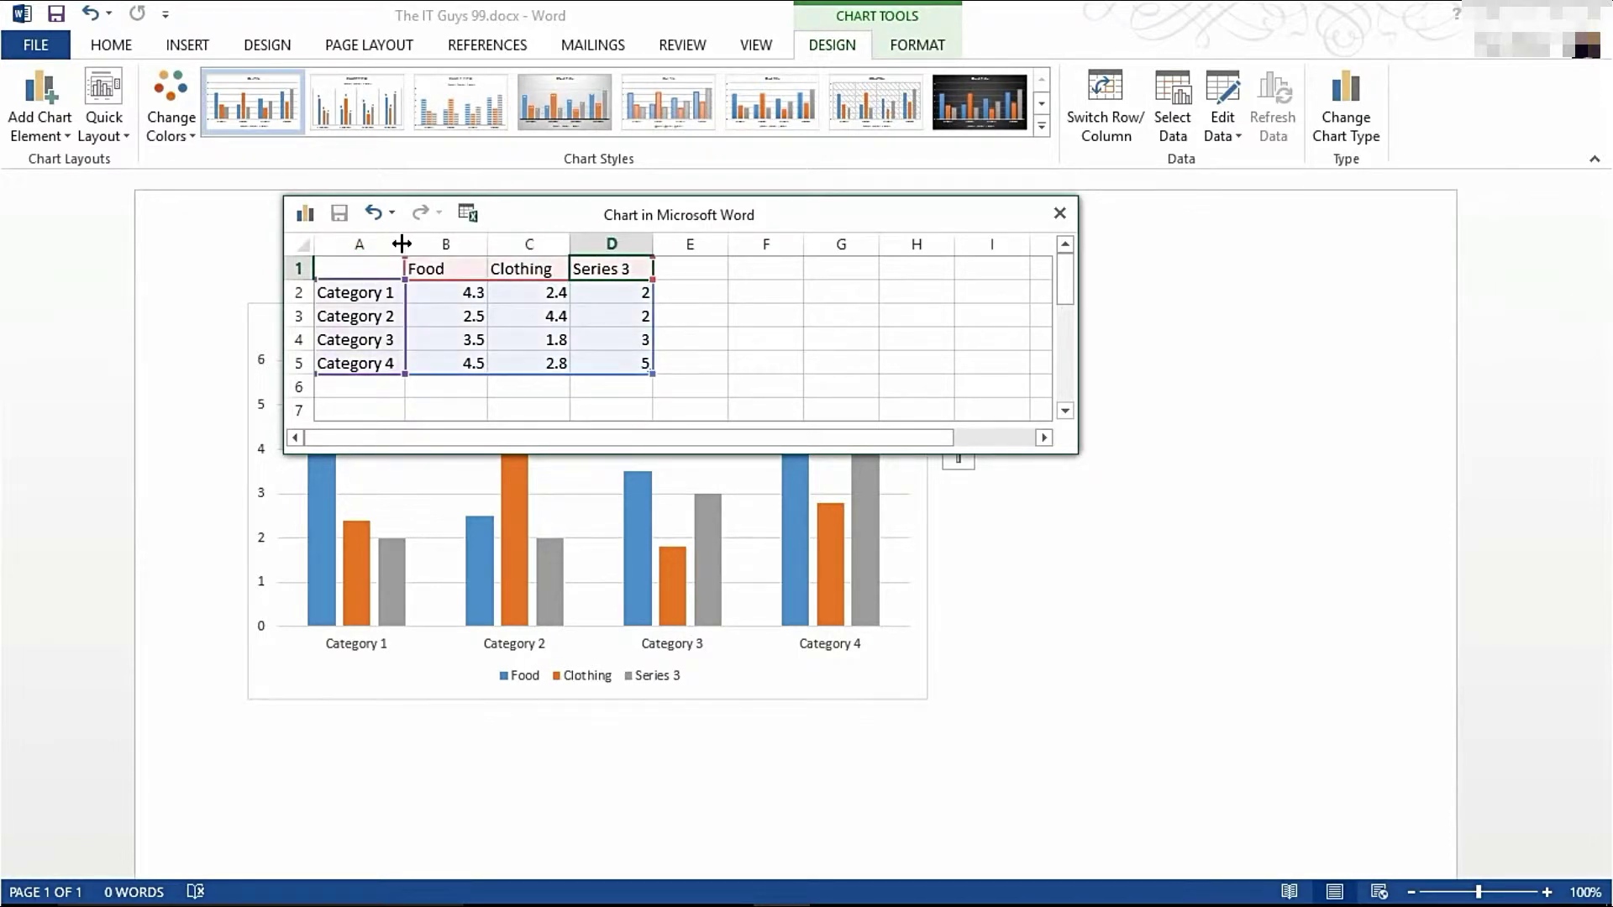
type("Childrens")
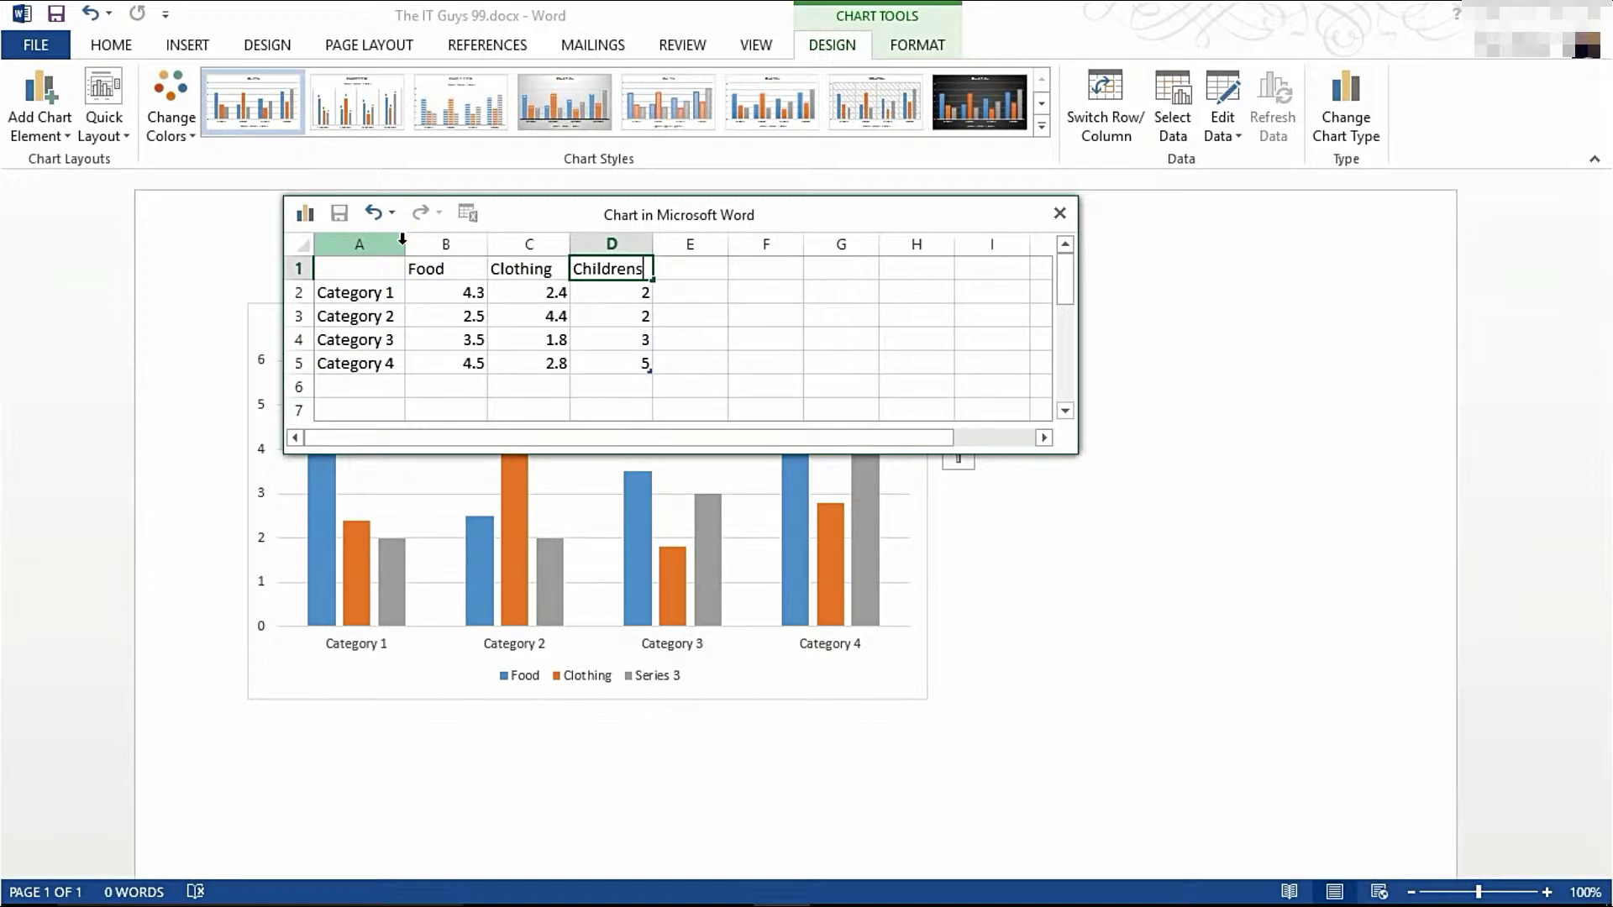
Label the categories Quarter 1 through Quarter 4 with the fill handle in column A
left_click(347, 296)
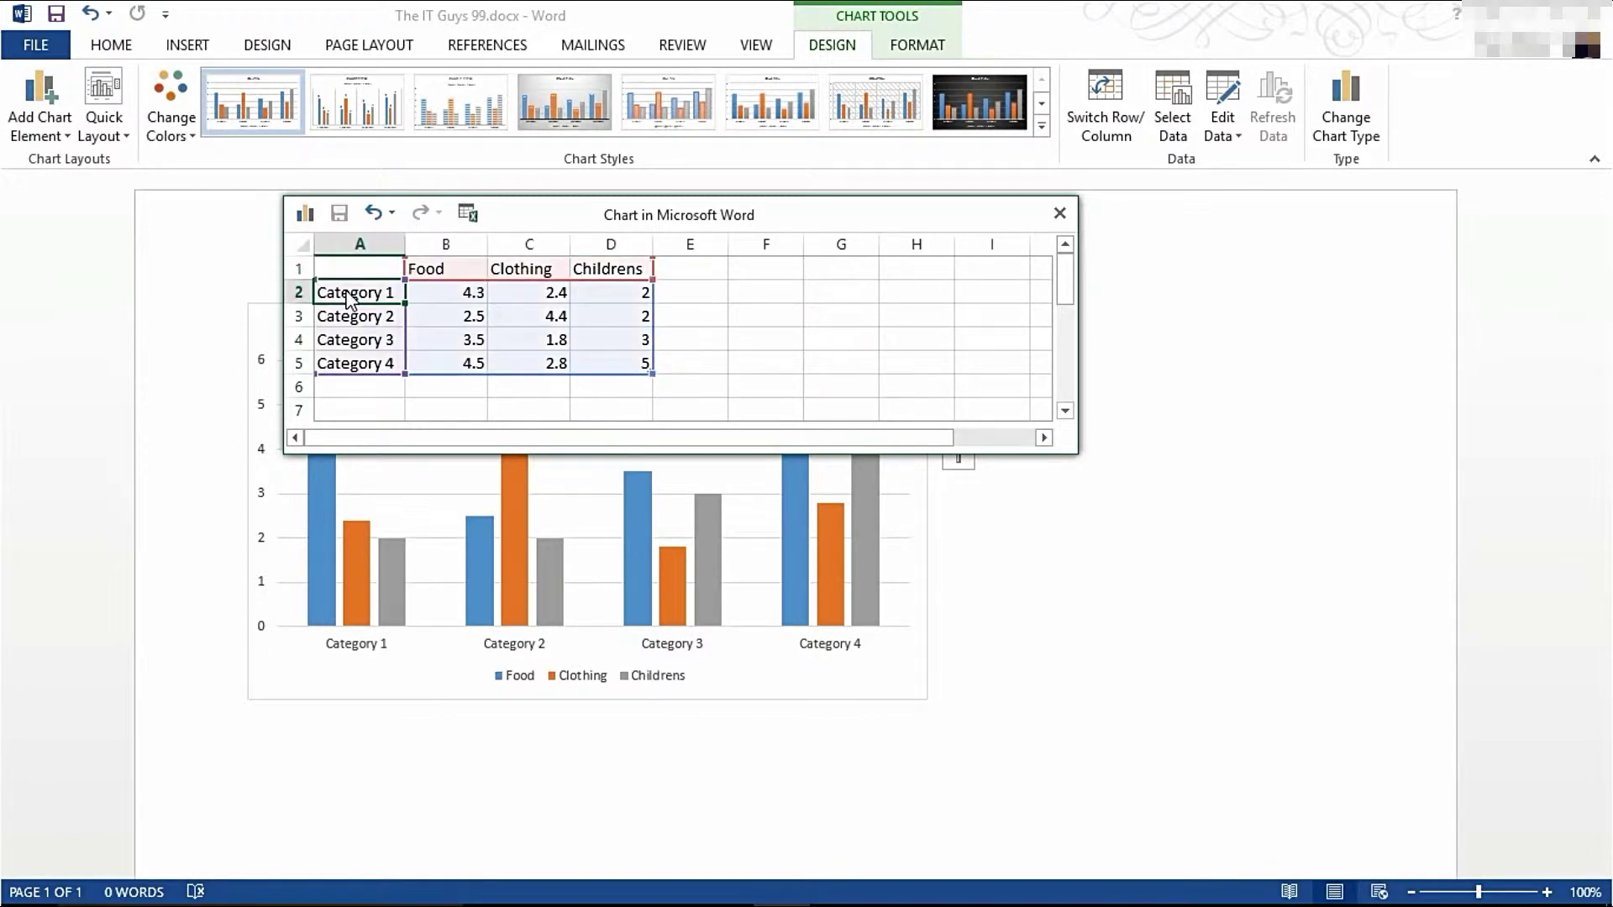
type("Quarter 1")
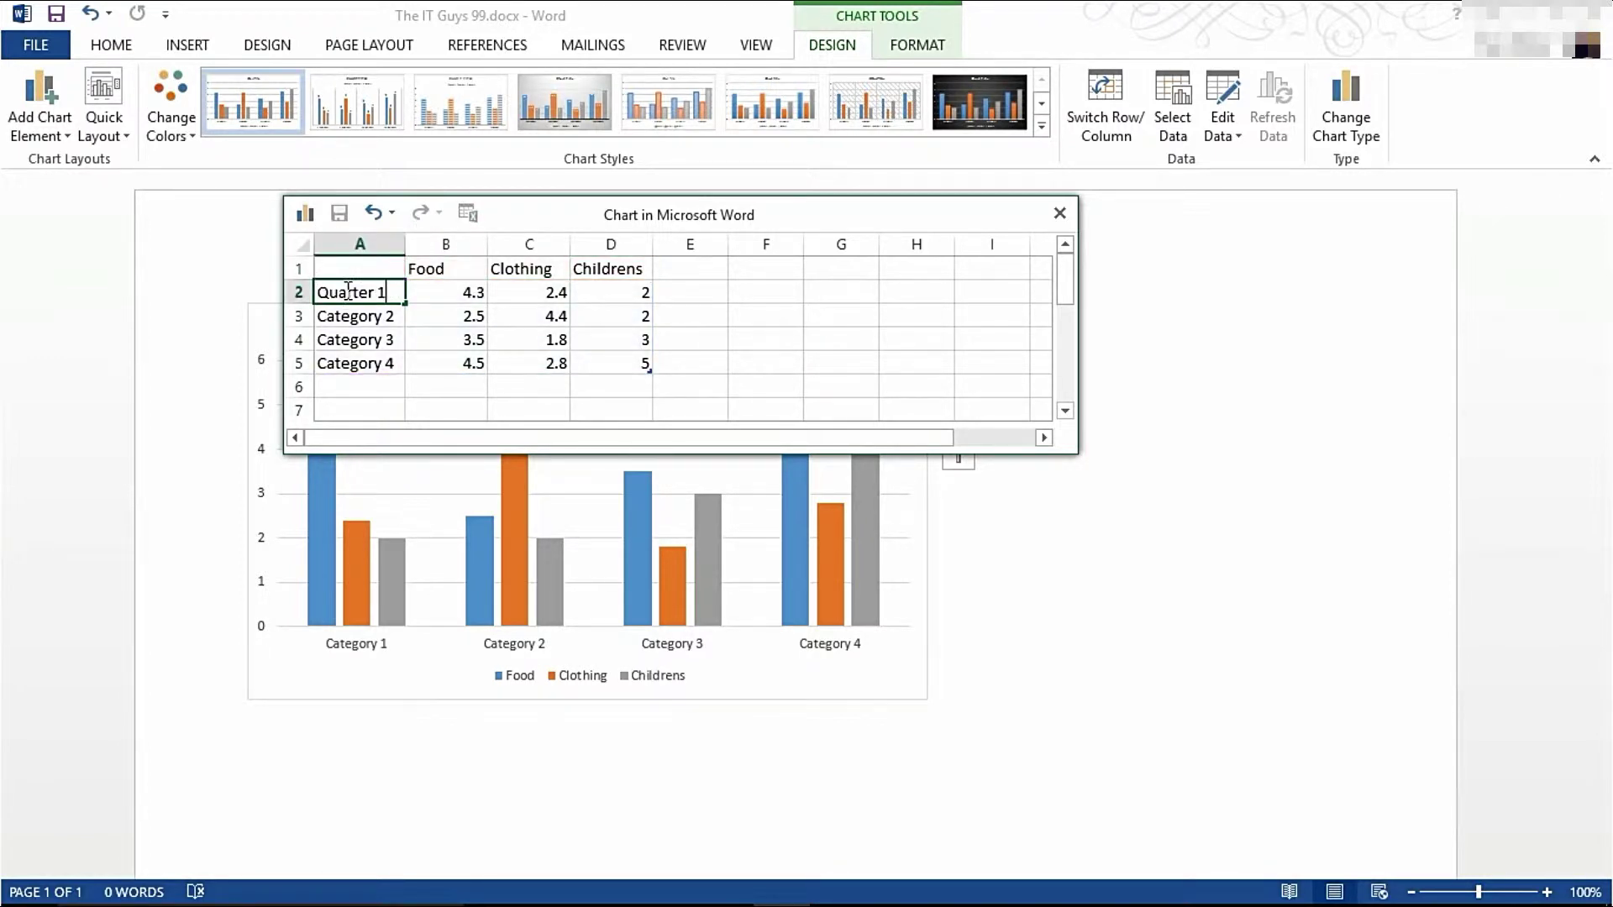
left_click_drag(404, 304, 407, 380)
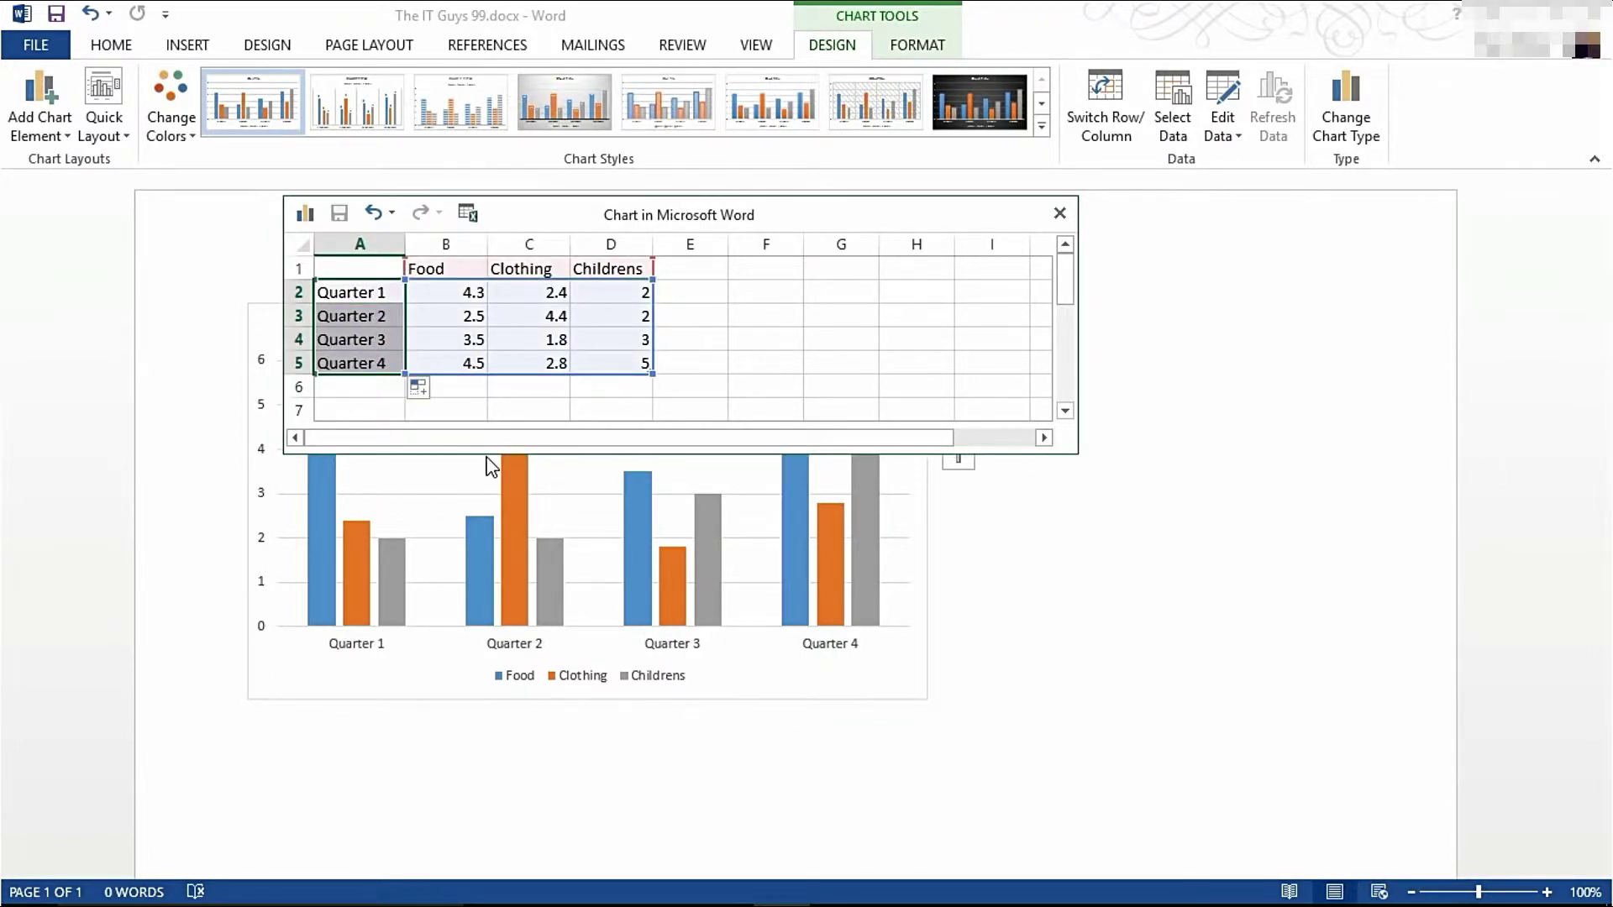
Enter the Food values 100, 97, 63 and 84 for Quarters 1–4
left_click(446, 296)
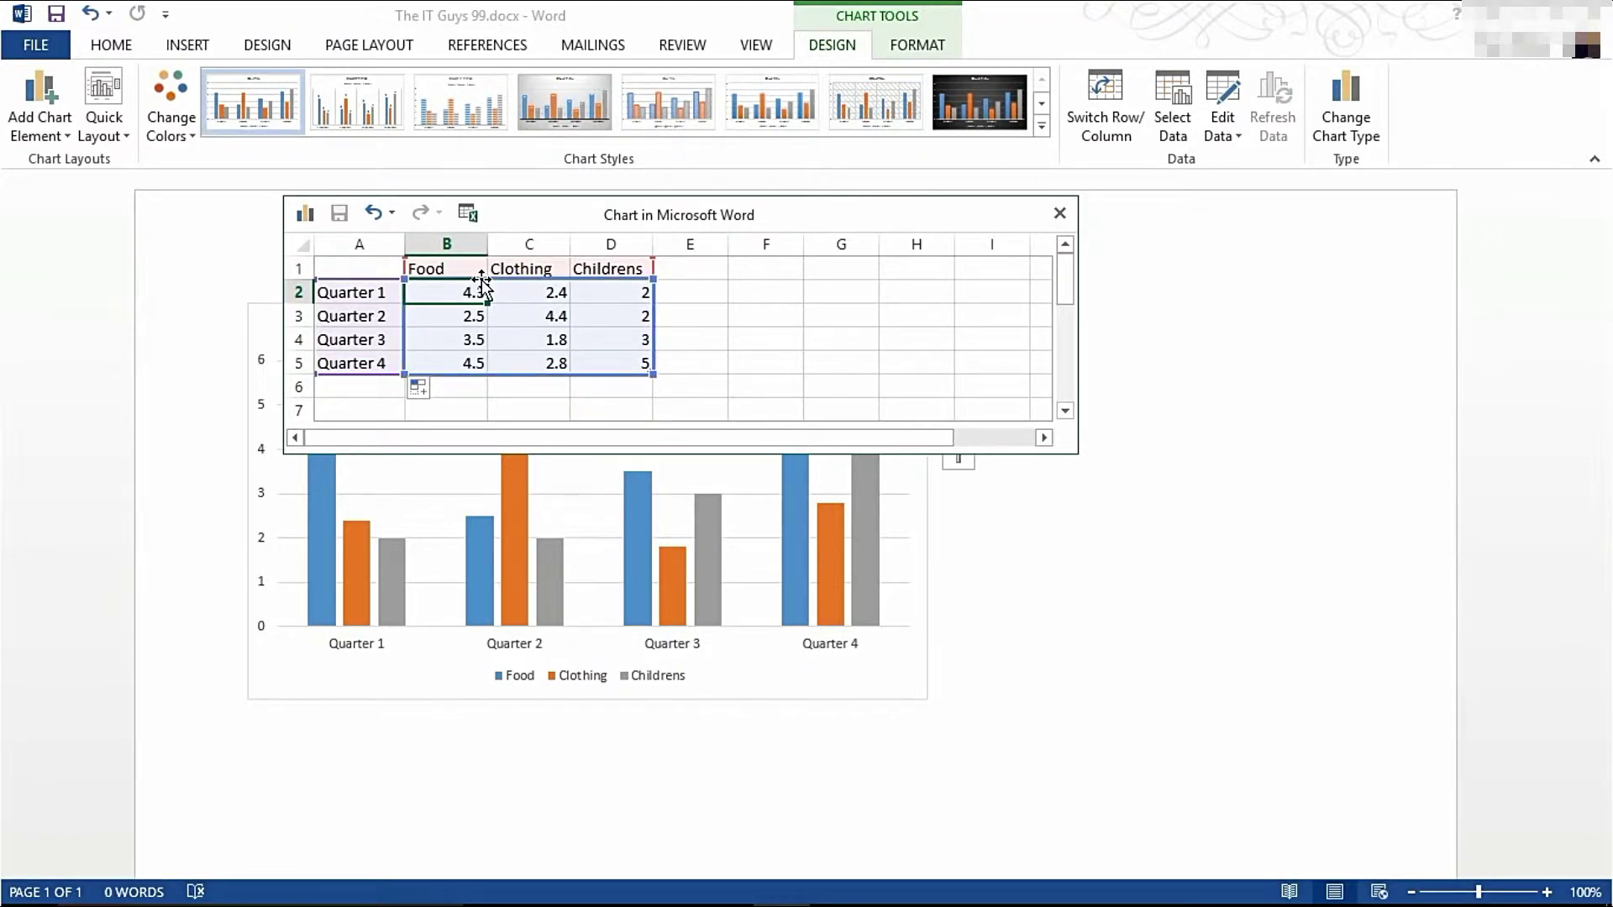
type("100")
key("Return")
type("97")
key("Return")
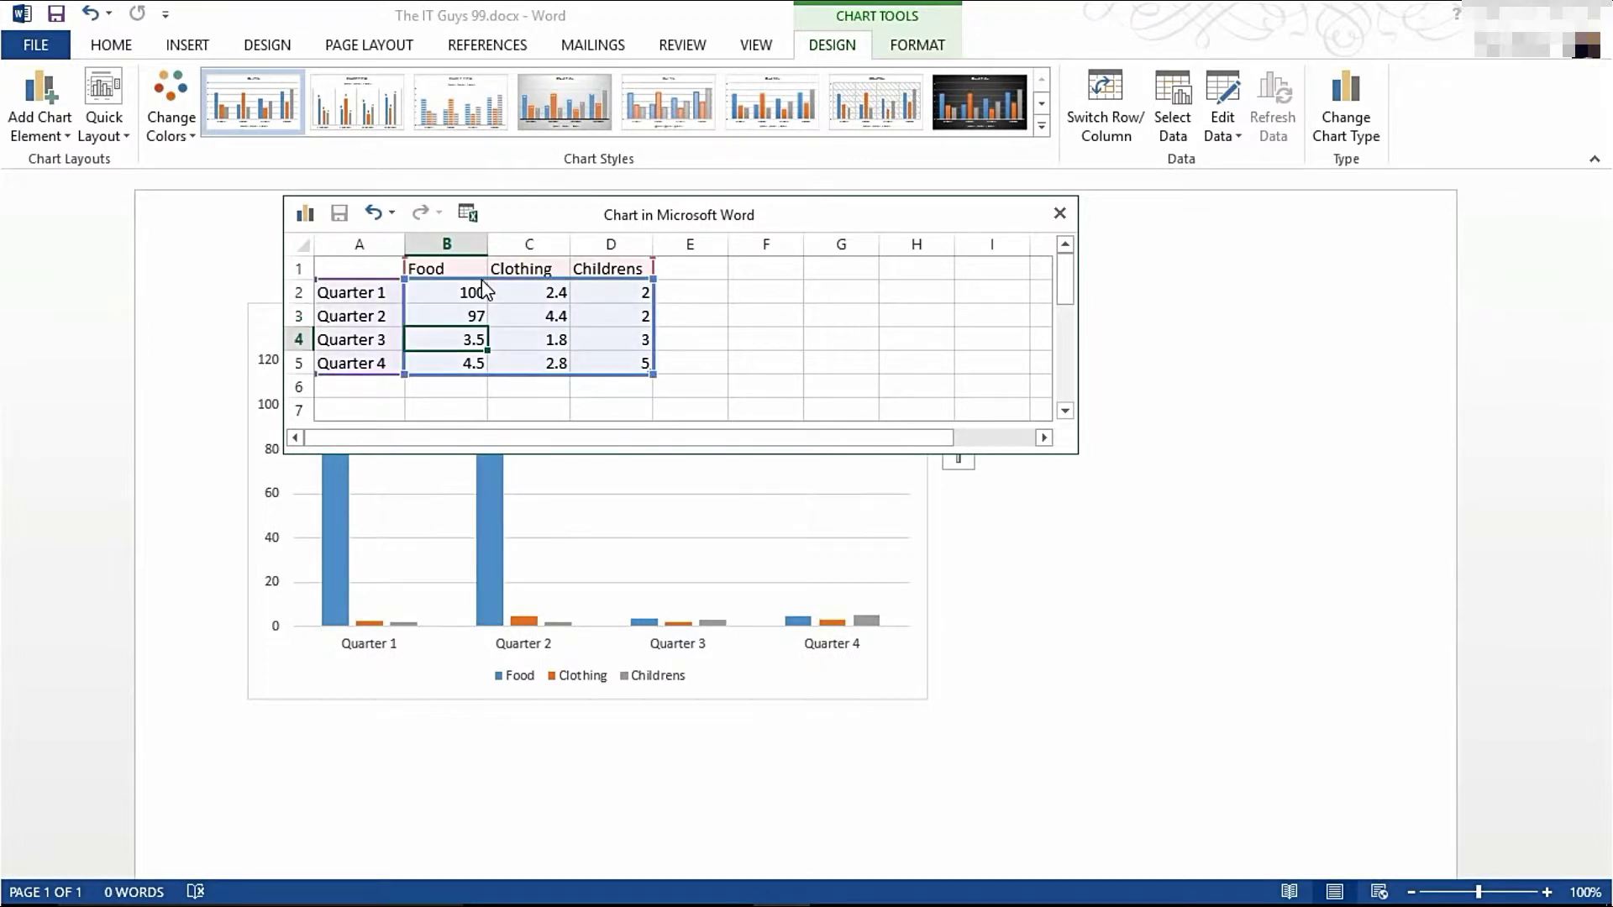
type("63")
key("Return")
type("84")
key("Return")
Enter Quarter 1 and 2 values: Clothing 75 and 80, Childrens 73 and 49
type("75")
key("Tab")
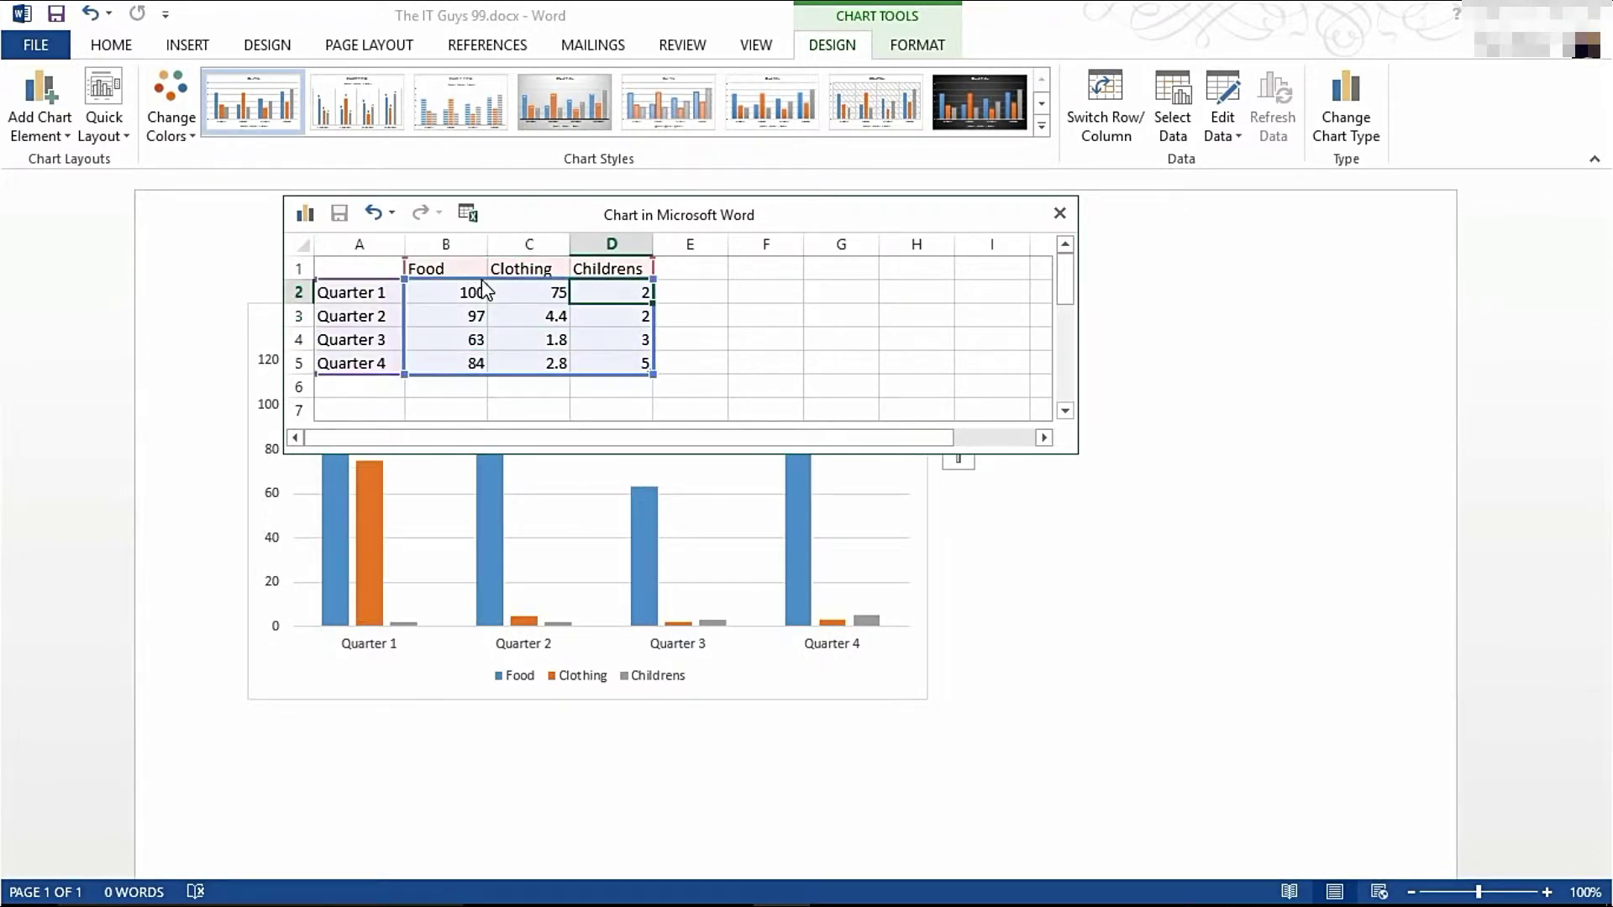
type("73")
key("Return")
type("80")
key("Tab")
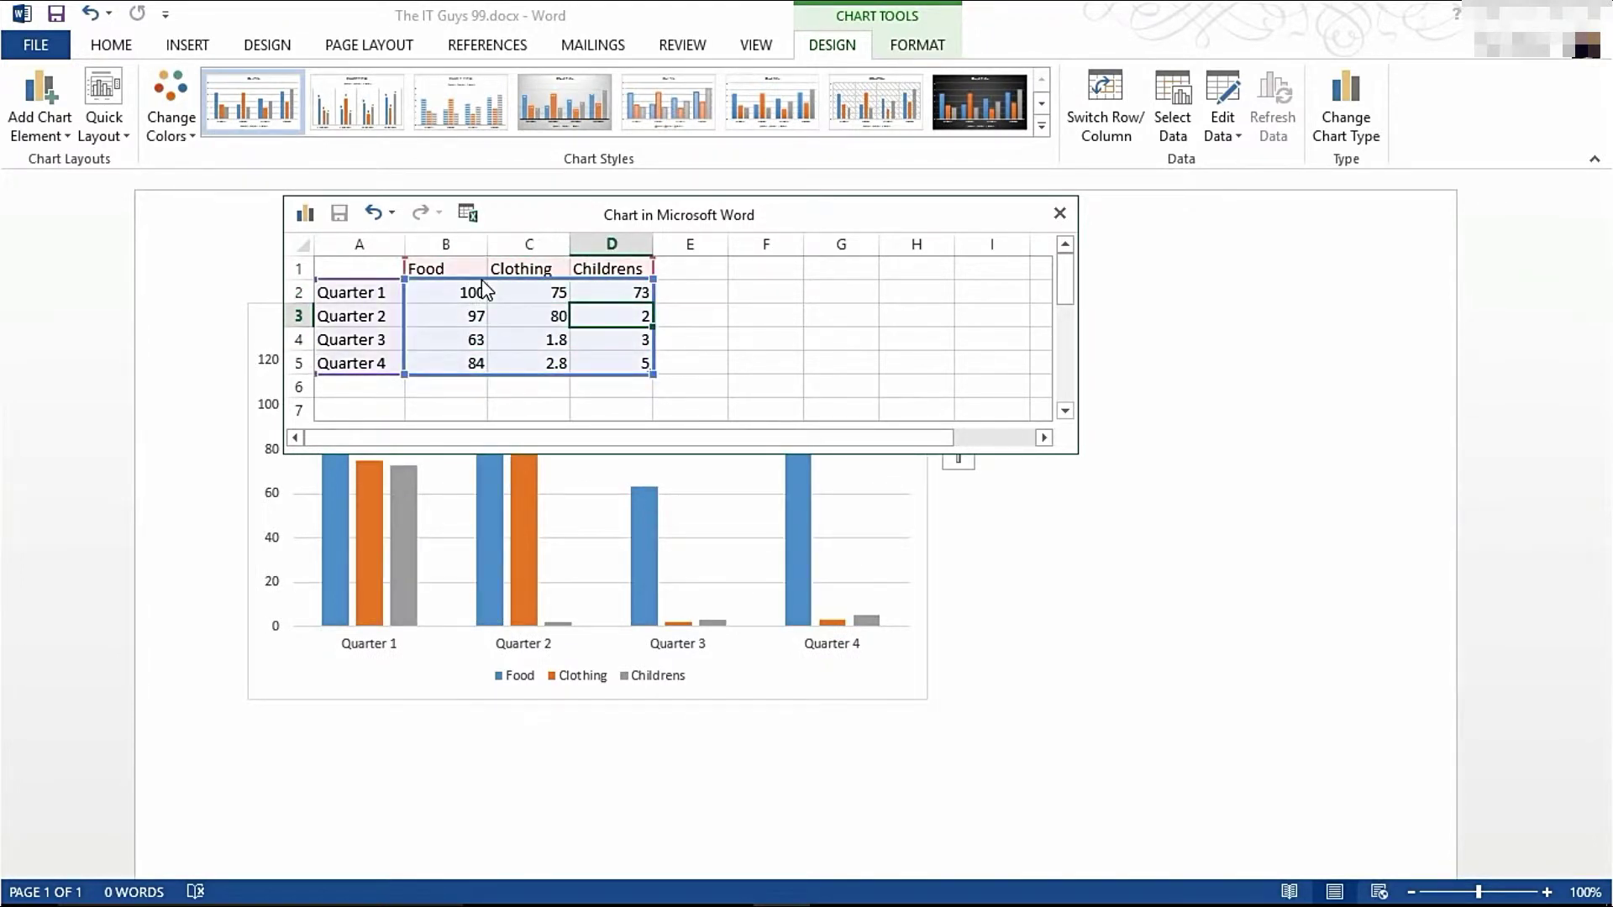
type("49")
key("Tab")
key("Return")
Enter Quarter 3 and 4 values: Clothing 38 and 103, Childrens 72 and 97
type("38")
key("Tab")
type("7")
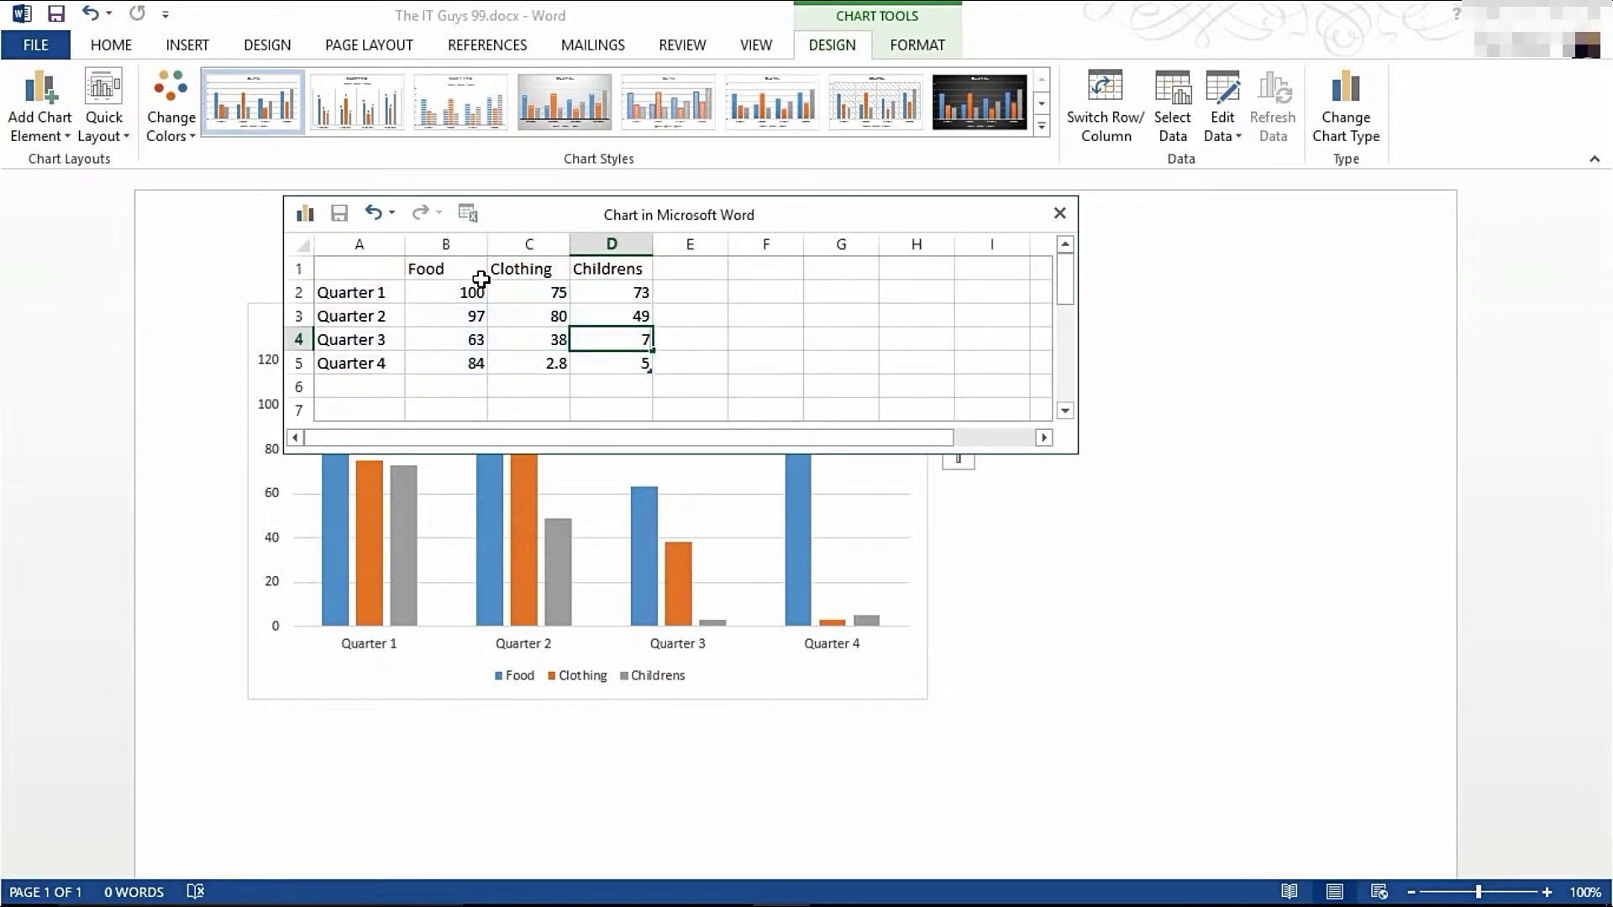
type("2")
key("Tab")
key("Return")
type("103")
key("Tab")
type("97")
key("Tab")
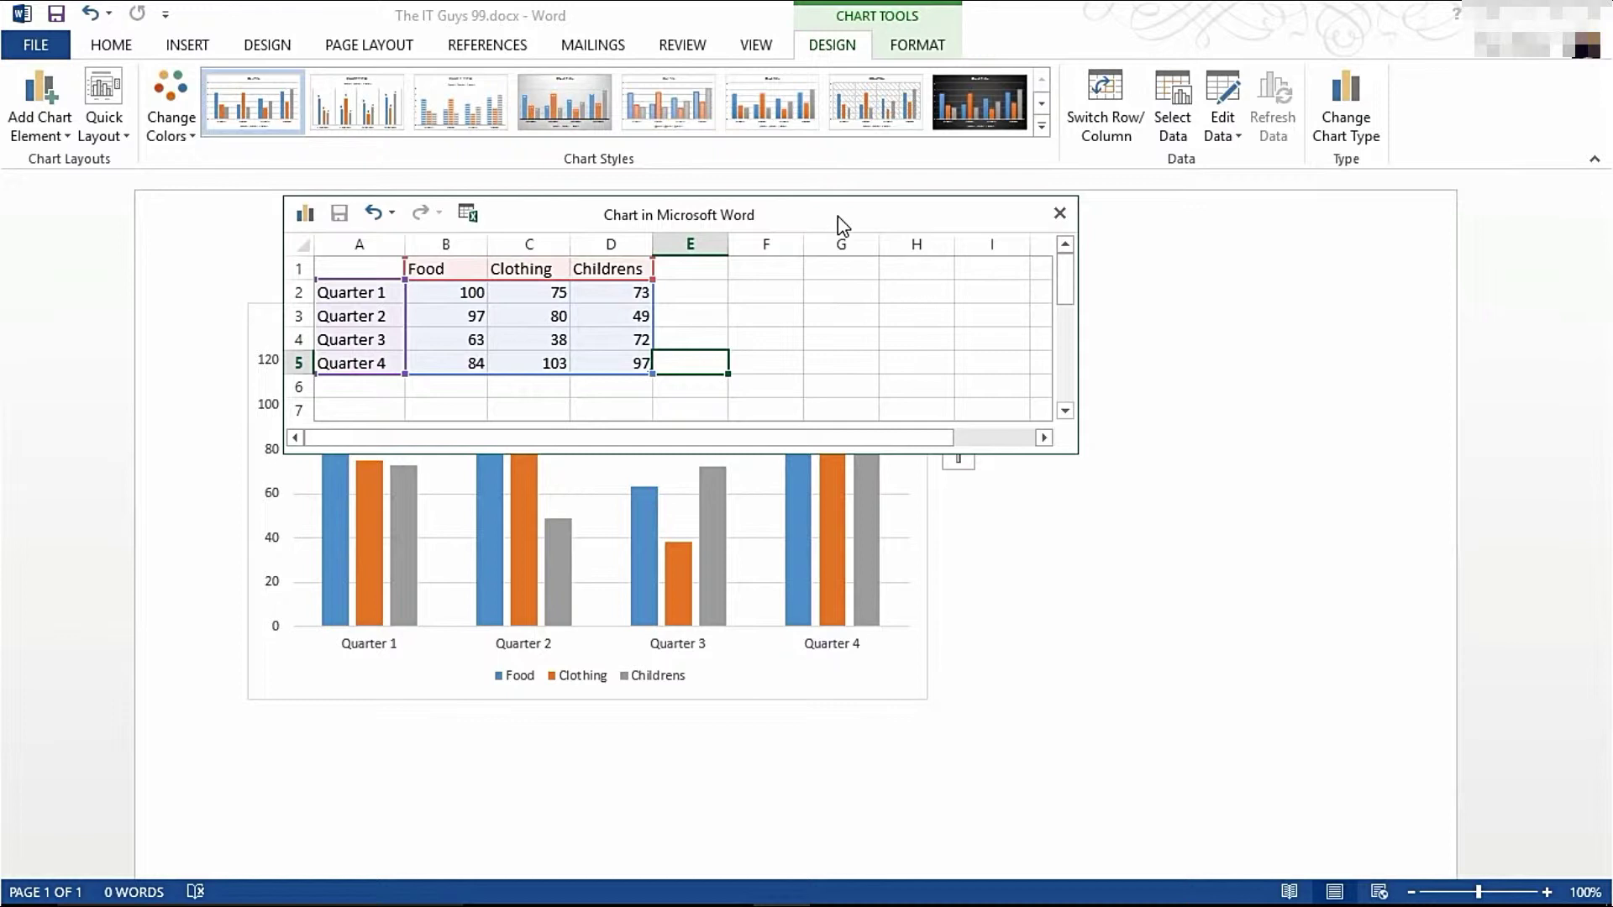
left_click_drag(808, 210, 895, 210)
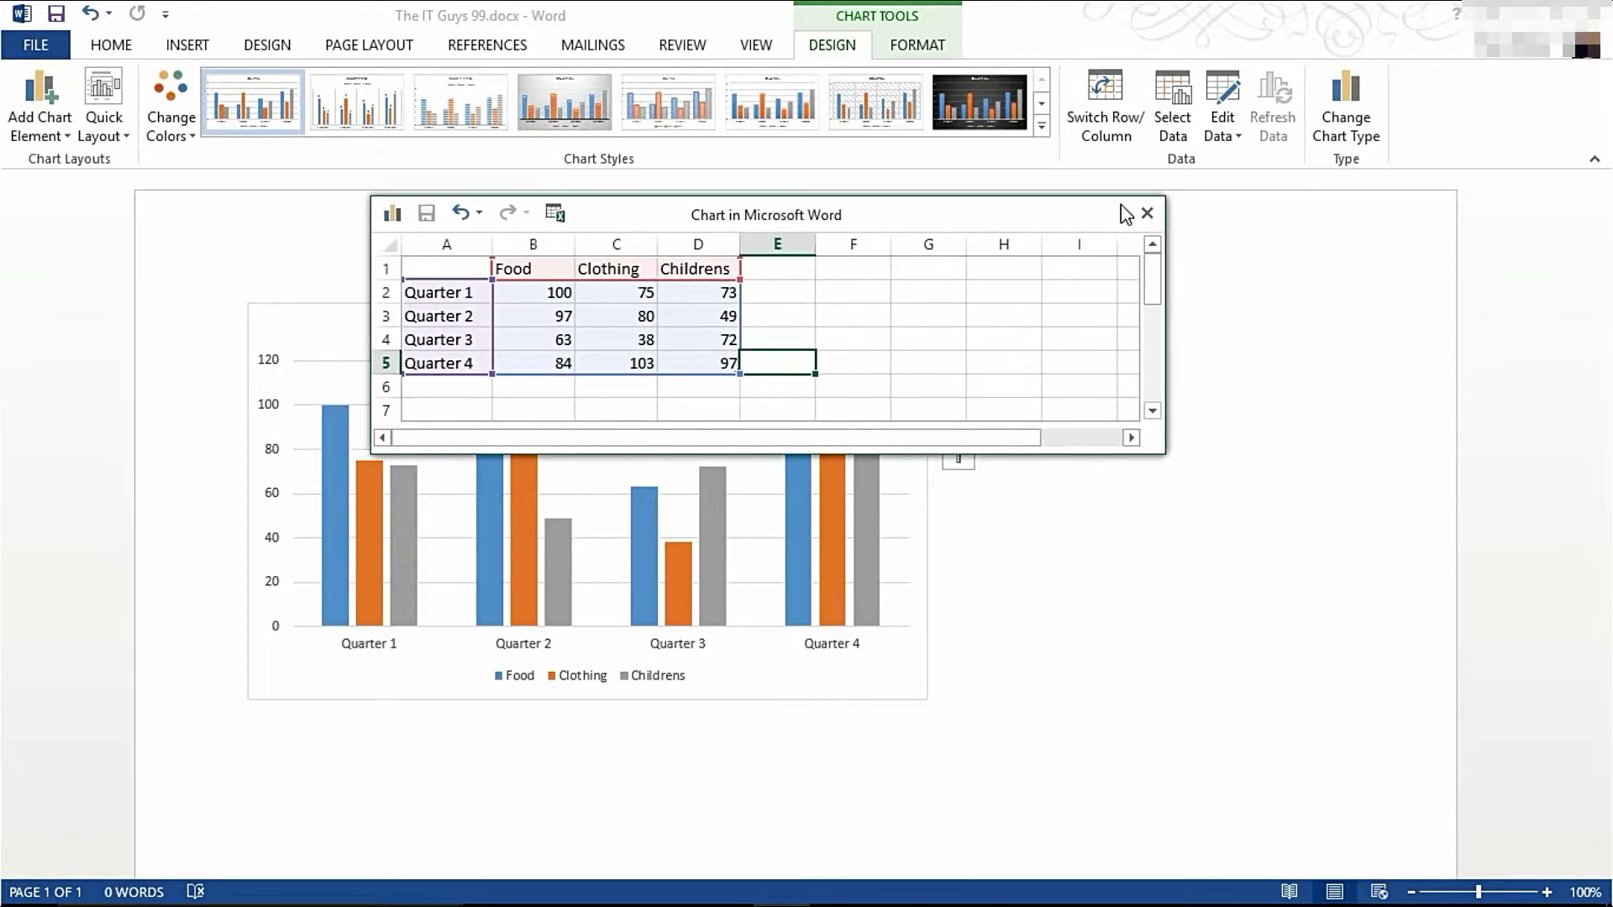
Close the data sheet and apply a quick layout with axis titles and a side legend
left_click(1148, 216)
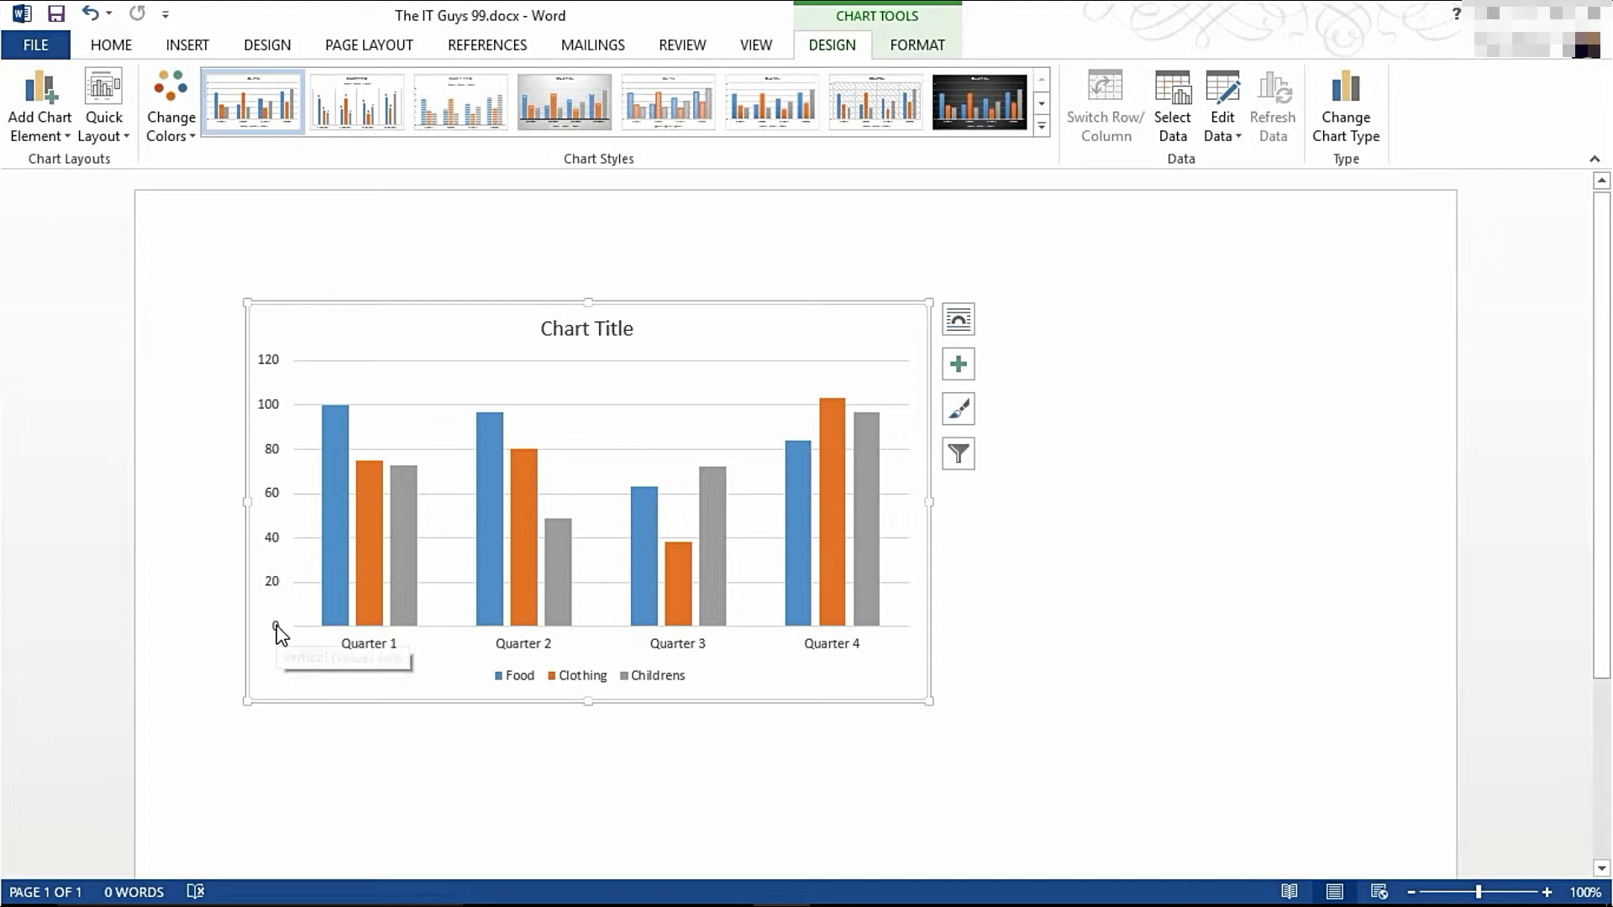
left_click(124, 148)
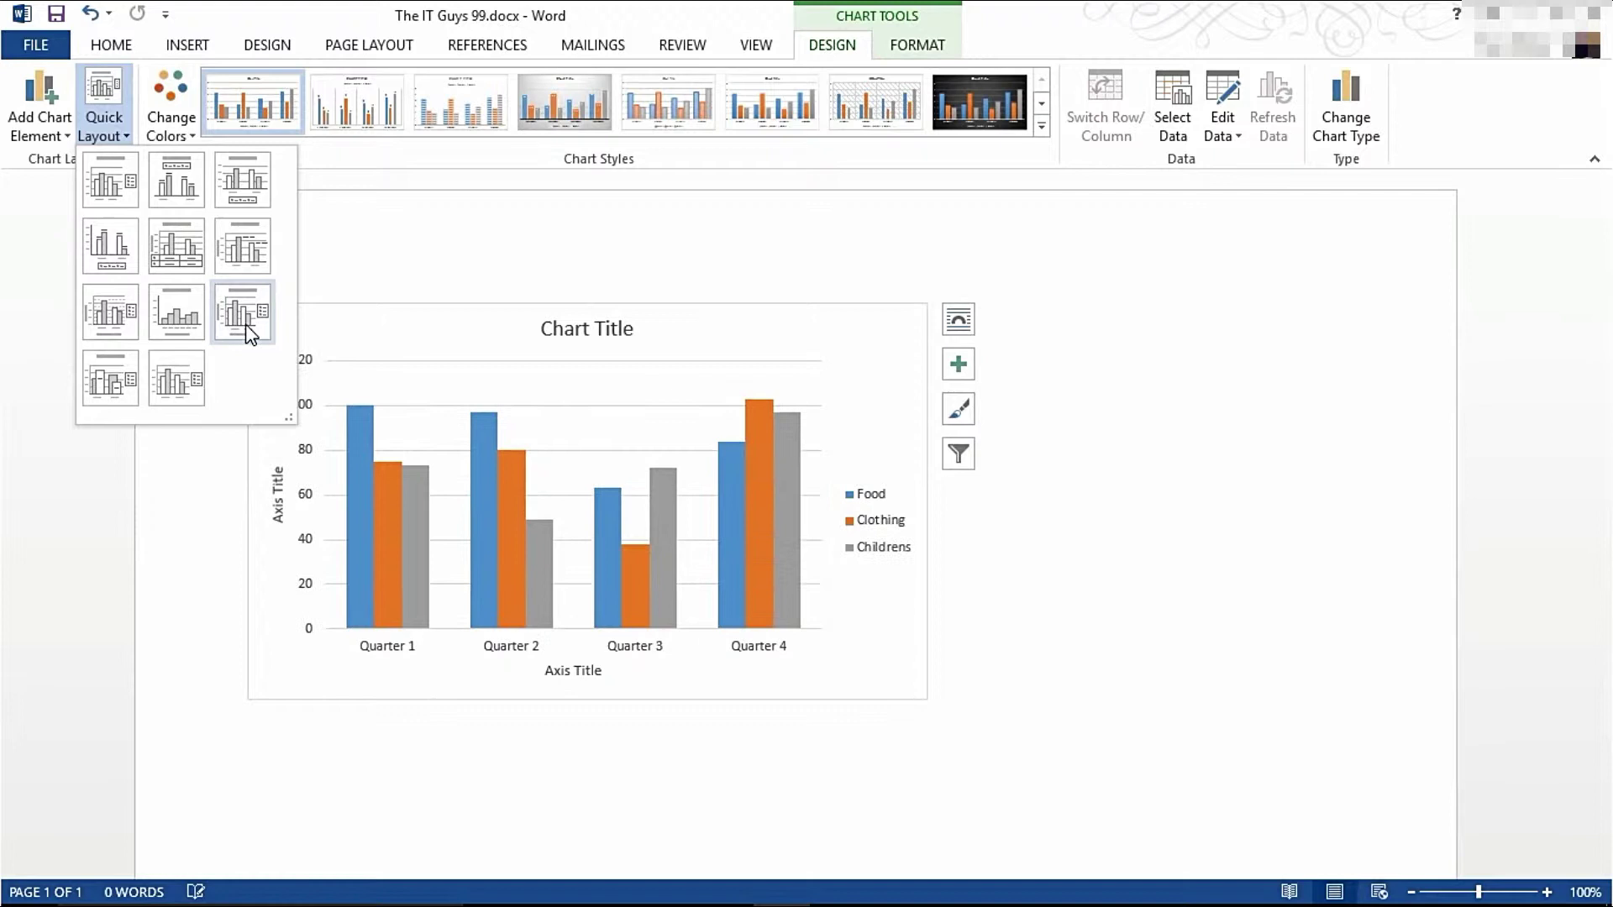
left_click(238, 313)
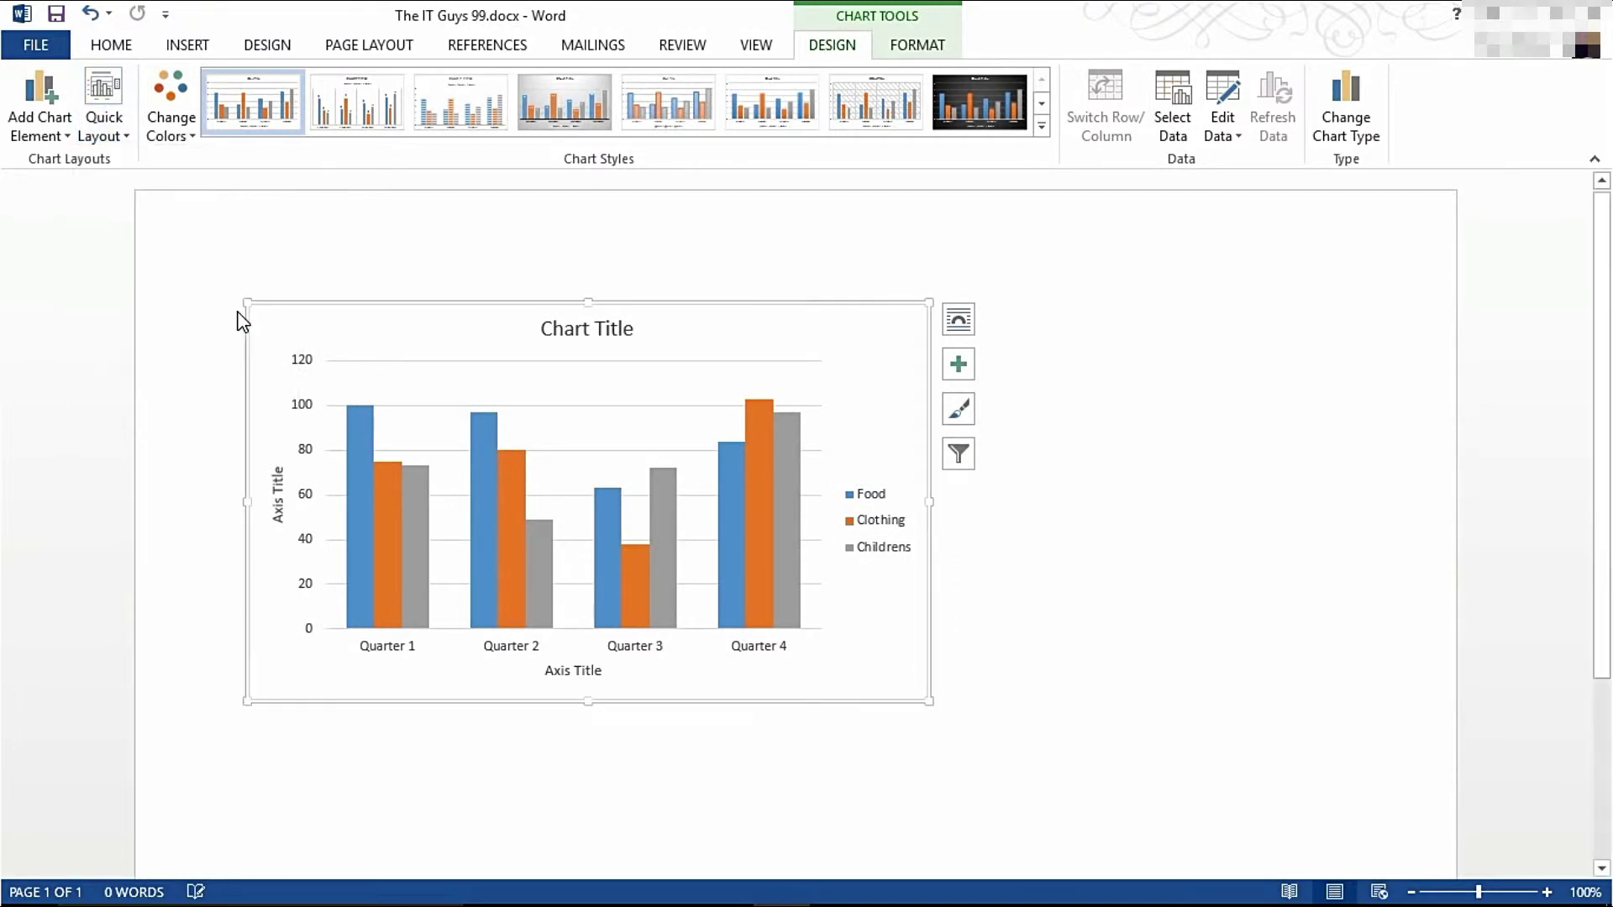
Title the vertical axis 'Amount' and the horizontal axis 'Quater'
left_click(278, 467)
left_click_drag(281, 467, 279, 501)
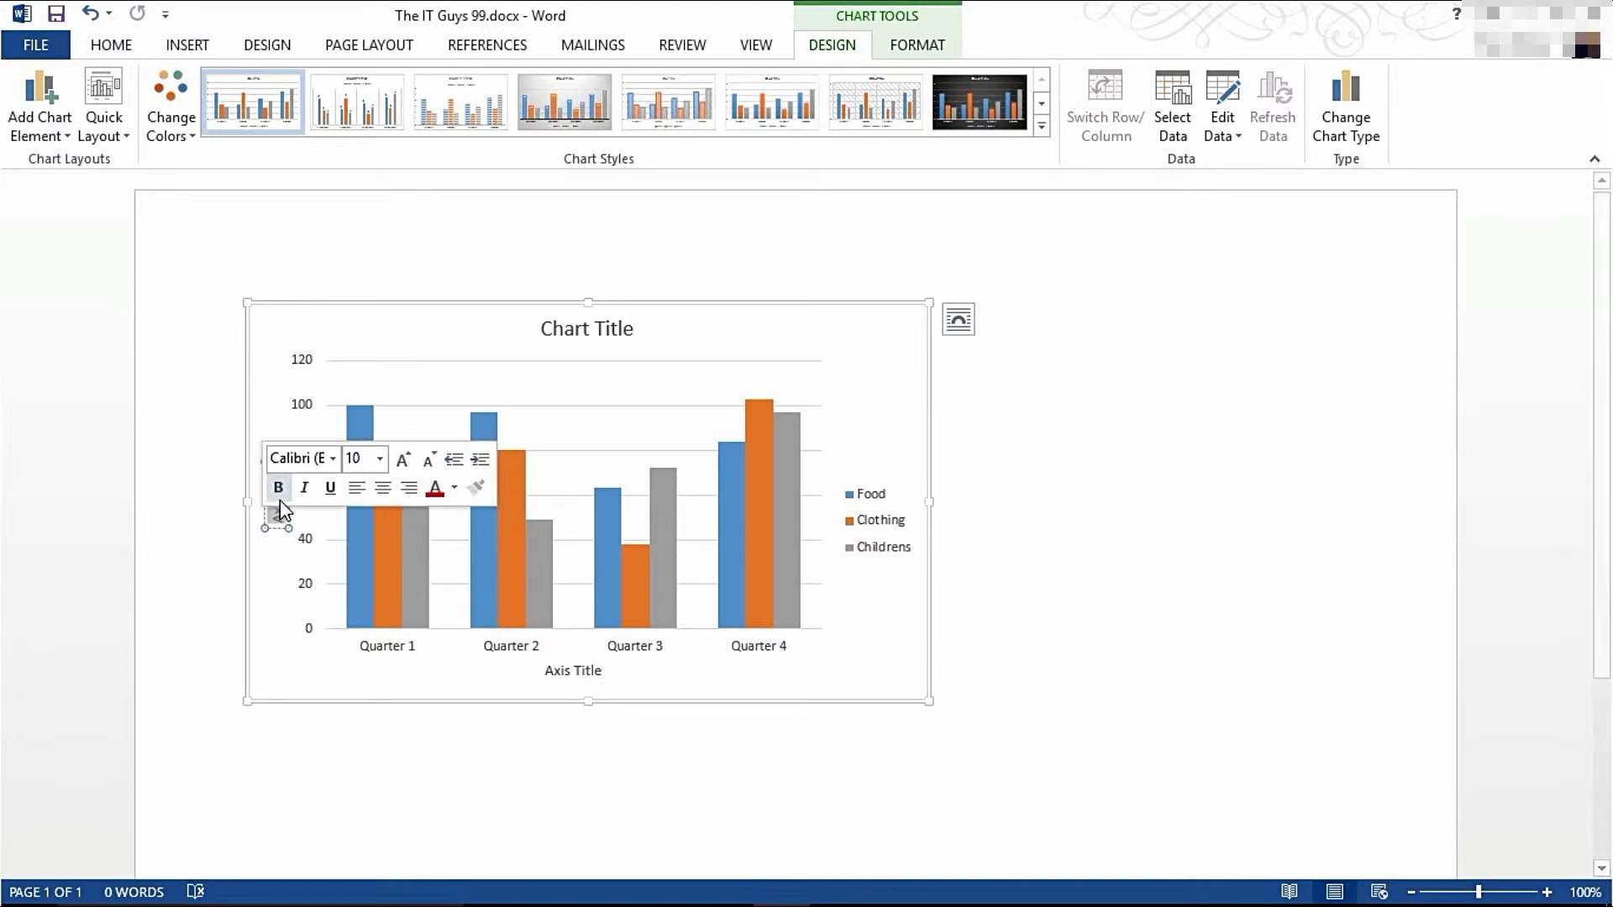
type("Amount")
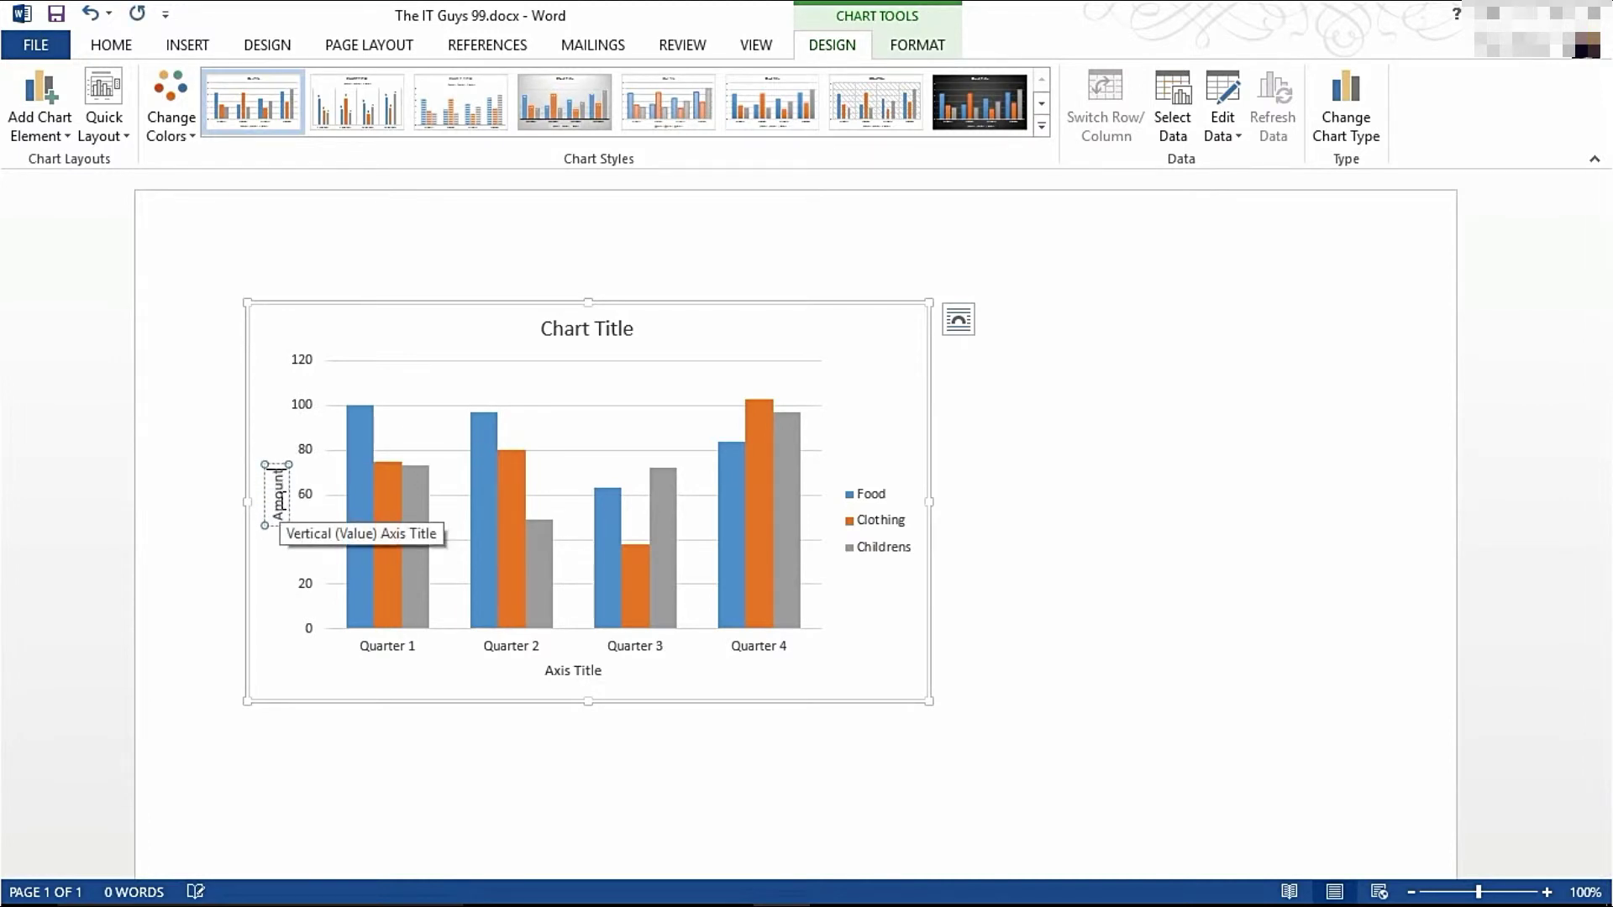
left_click(588, 672)
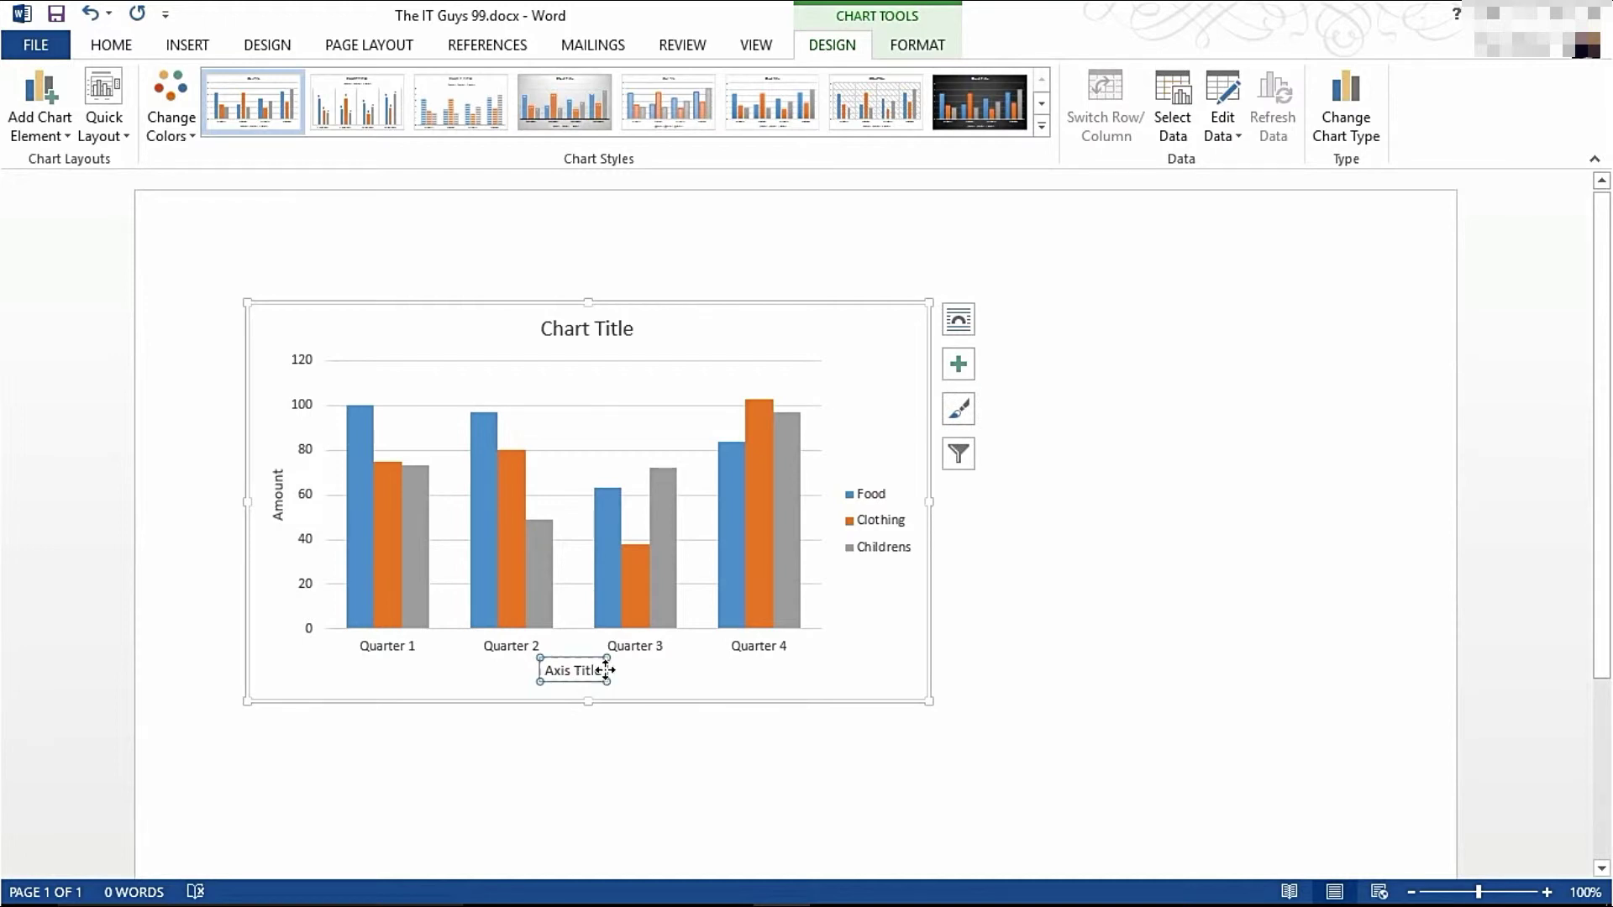
triple_click(602, 669)
type("Quater")
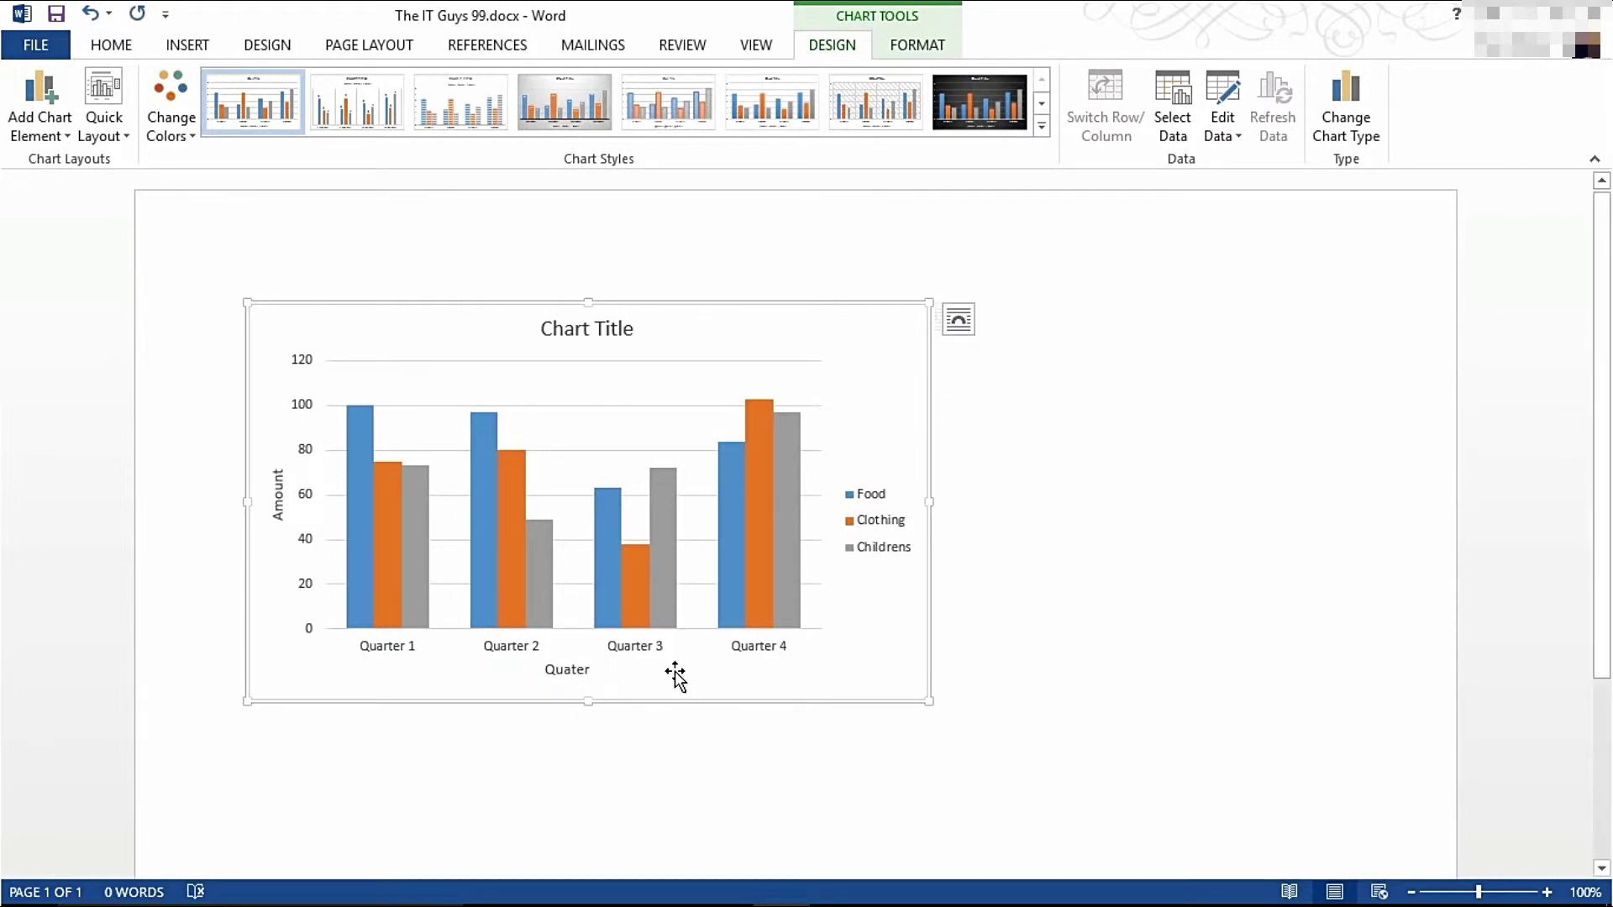
Replace the chart title placeholder with 'Department Sales' and select the new title text
left_click(623, 329)
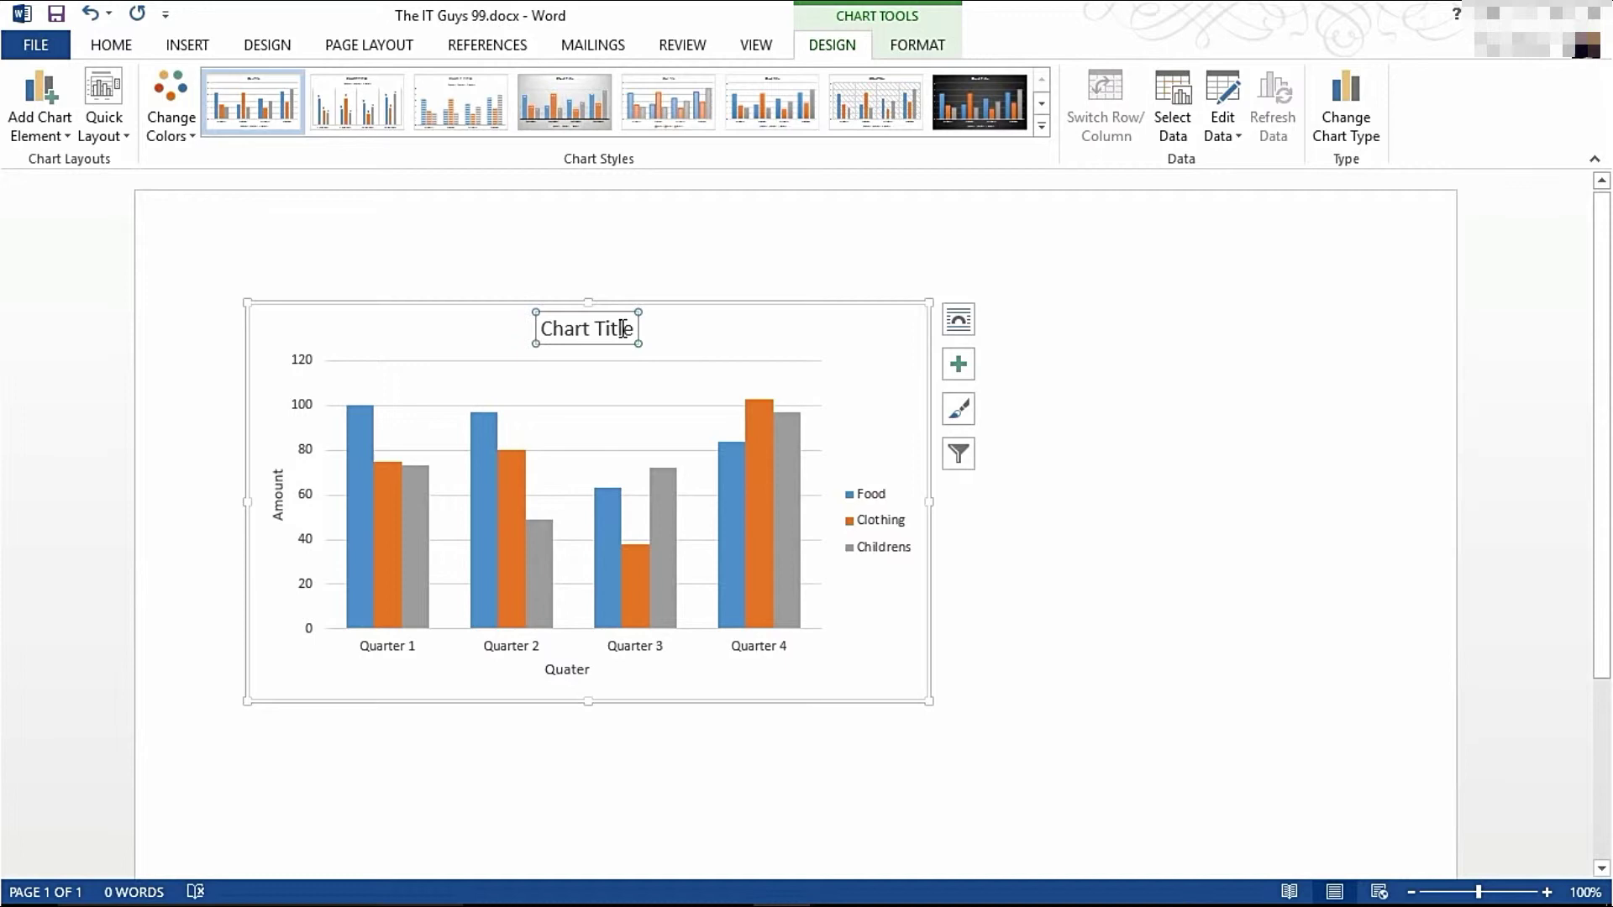
triple_click(562, 328)
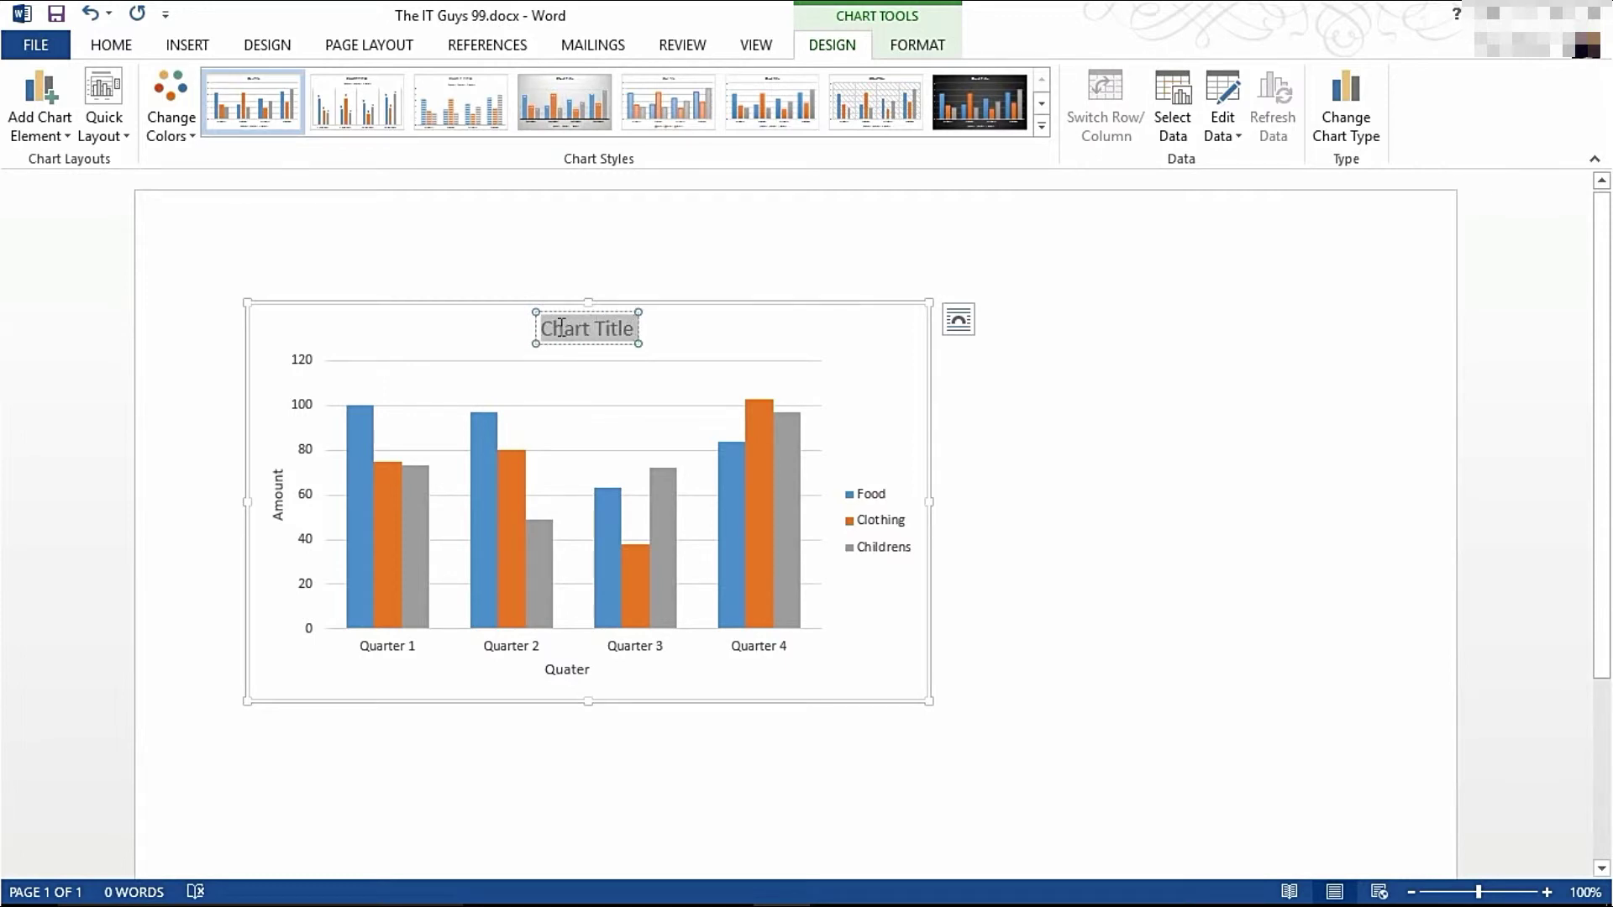
type("Depar")
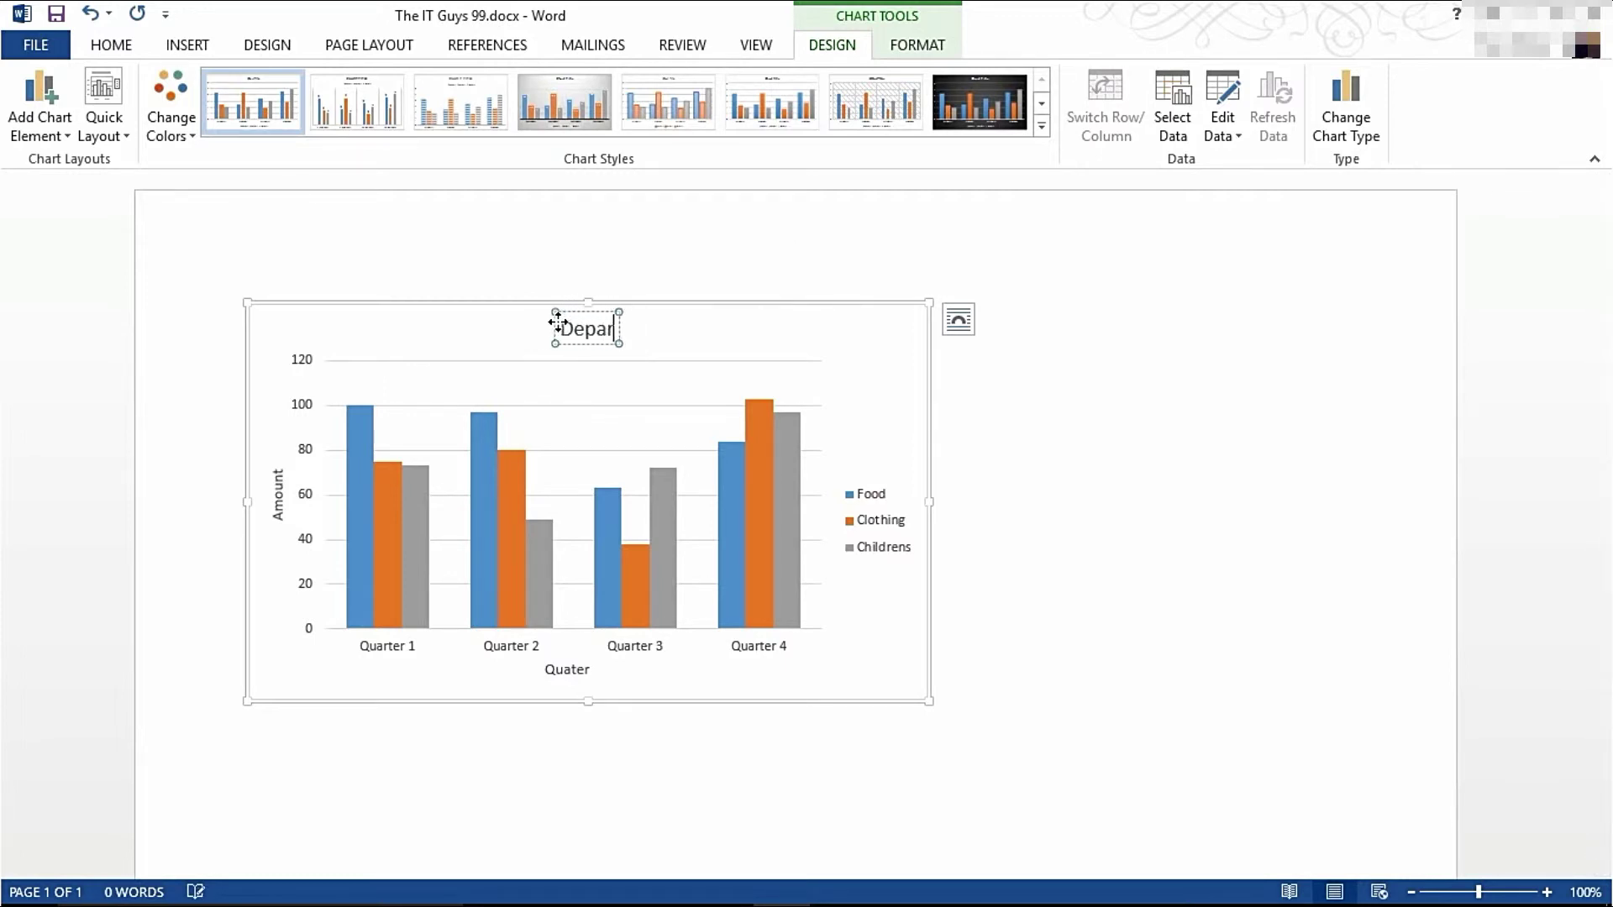
type("tment Sales")
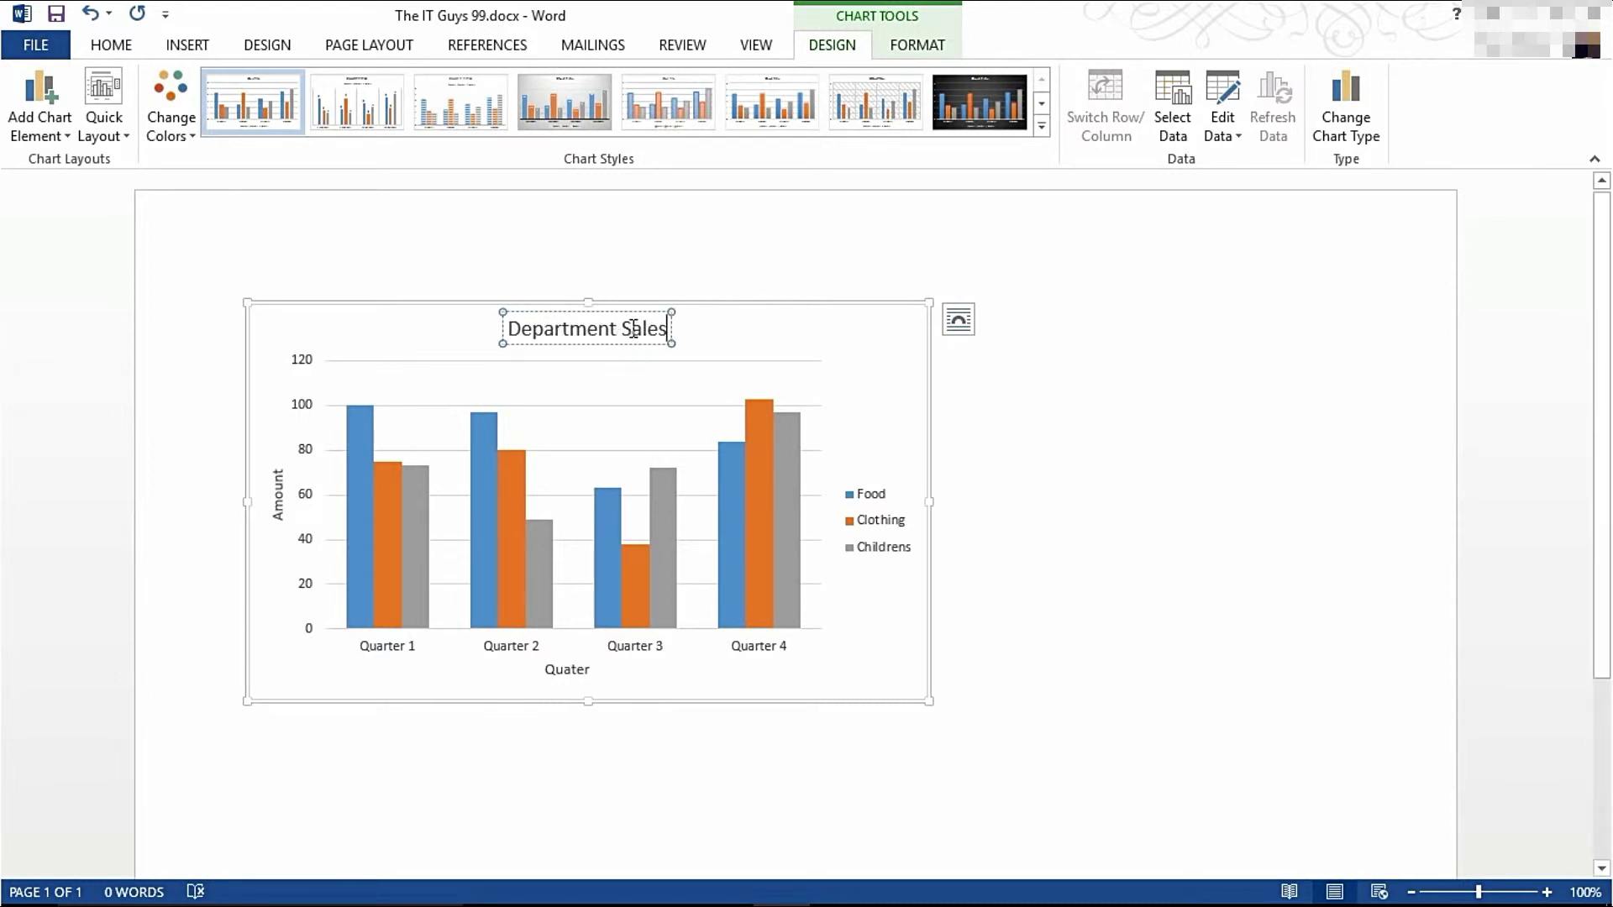
left_click_drag(666, 336, 378, 331)
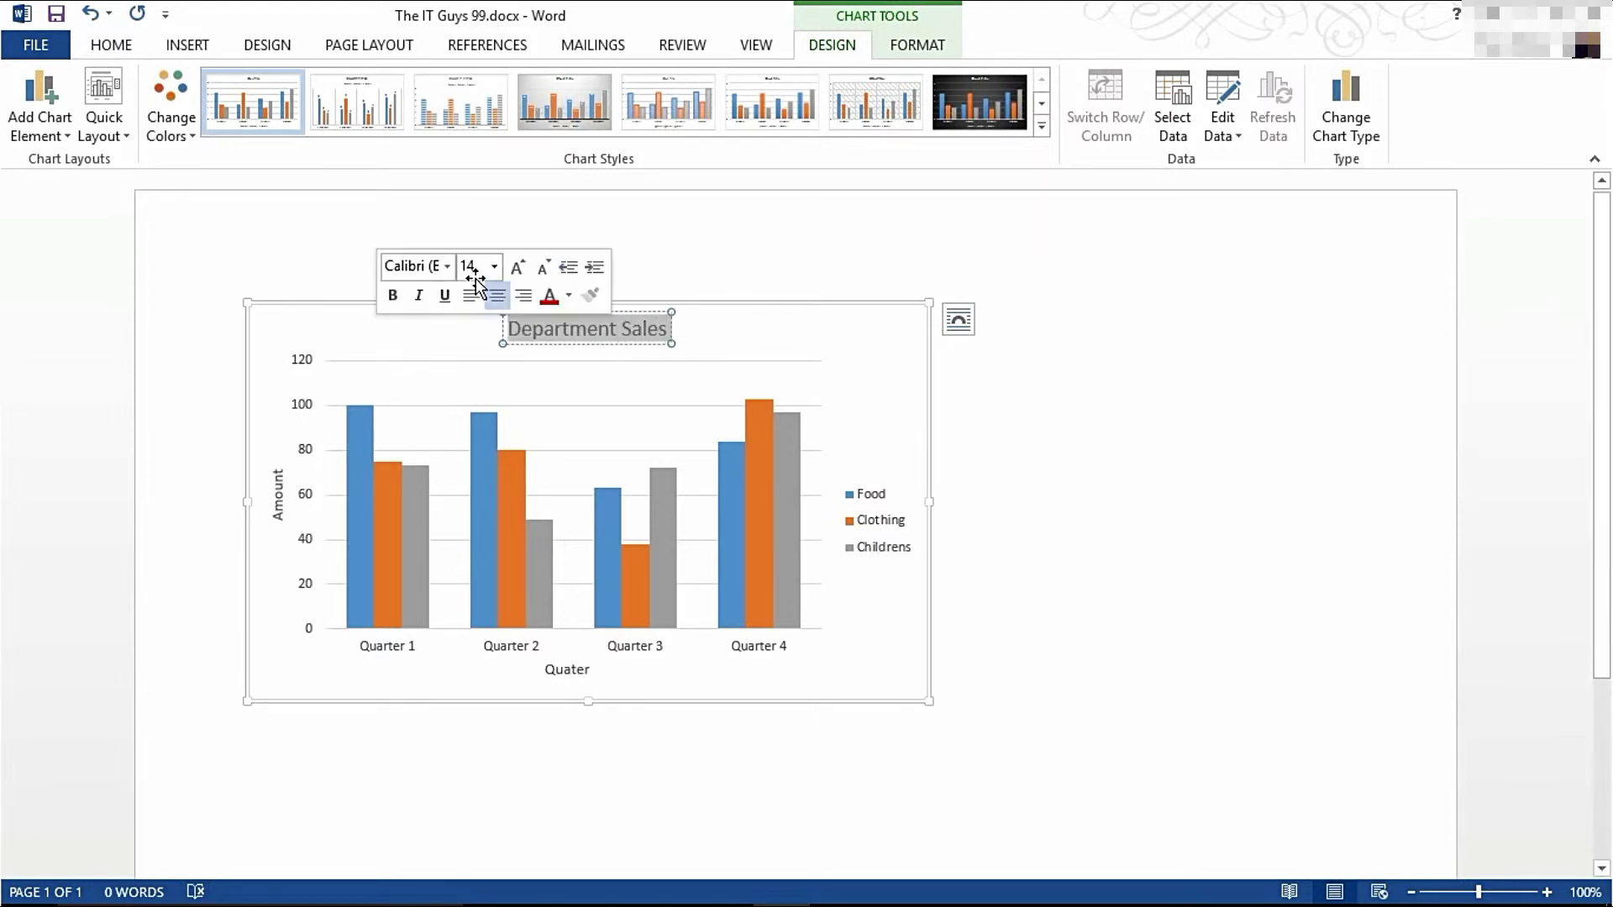
Apply the blue WordArt style from the Chart Tools Format gallery to the title
left_click(959, 49)
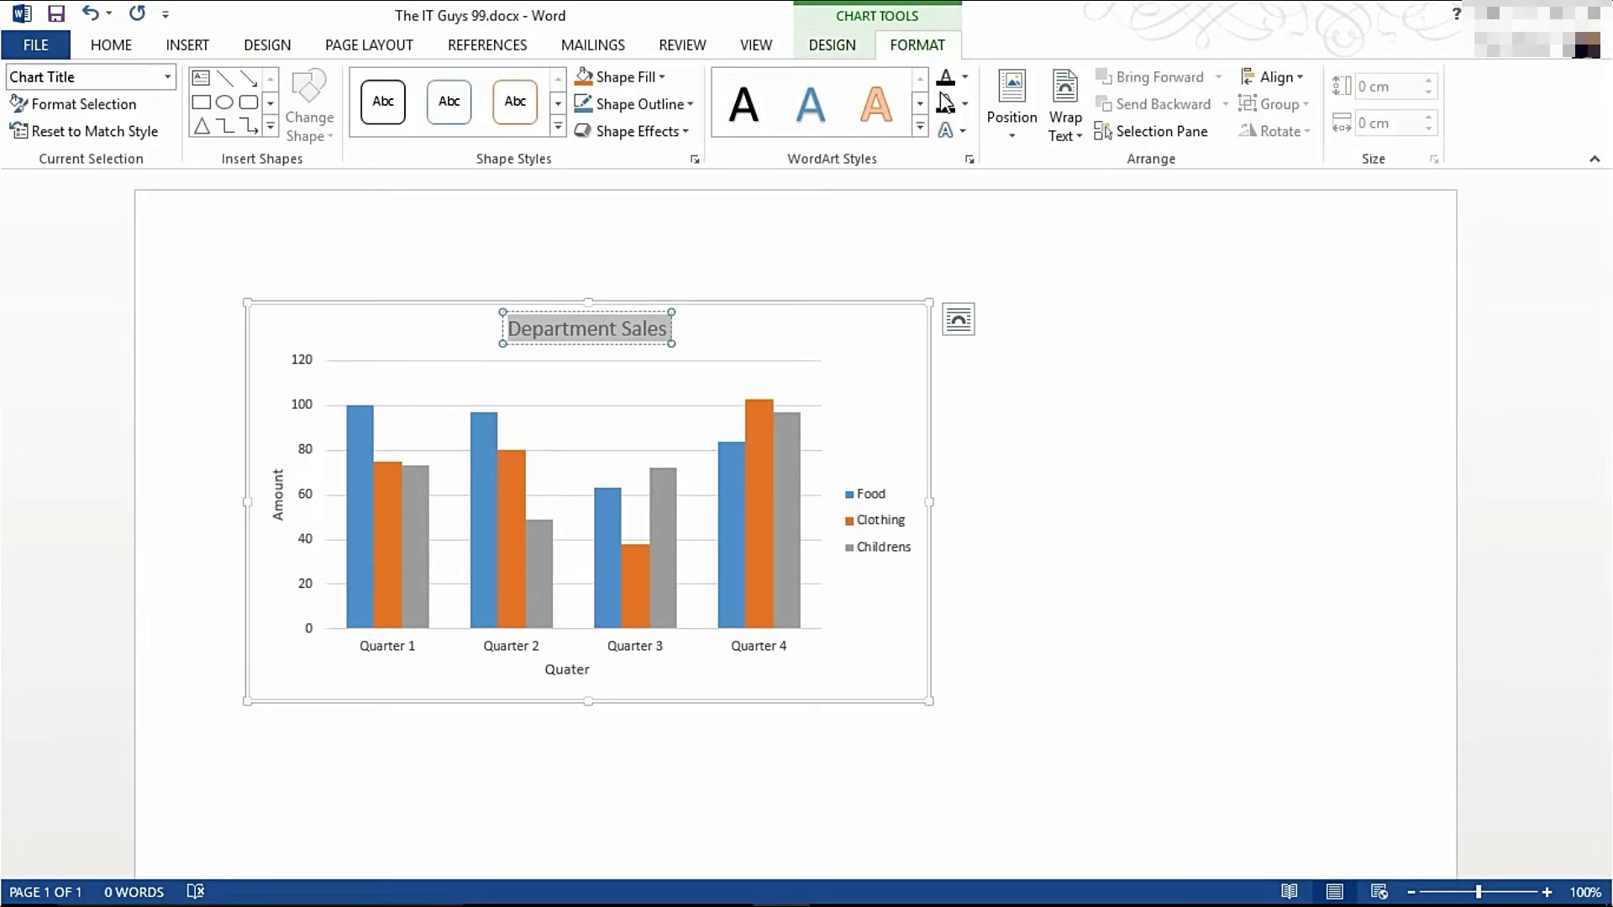
left_click(965, 78)
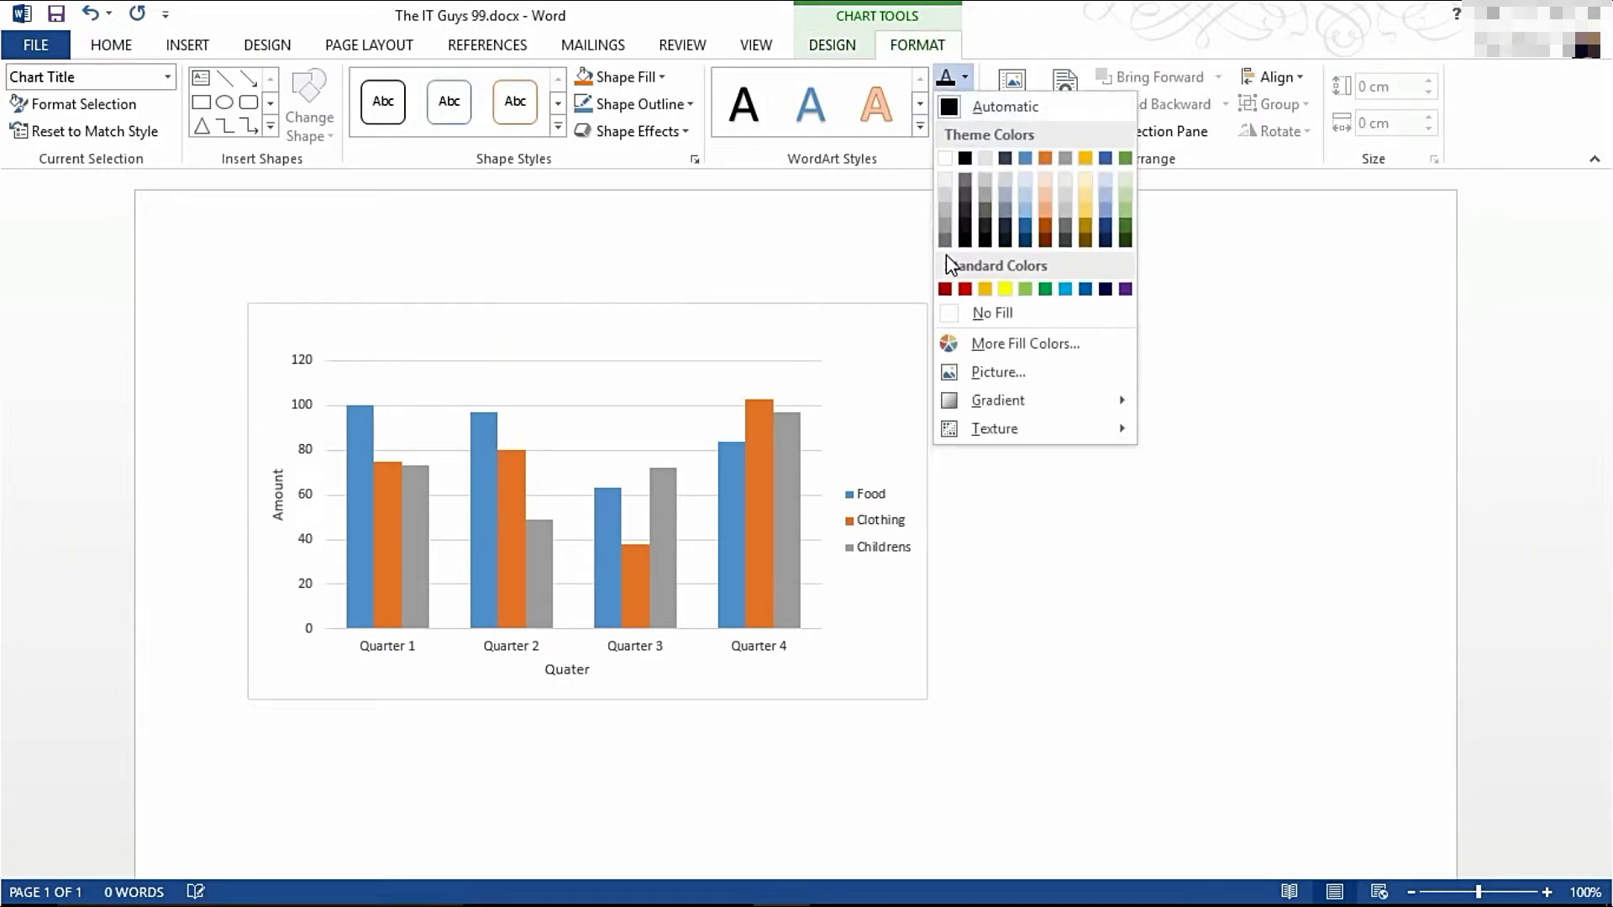
left_click(964, 67)
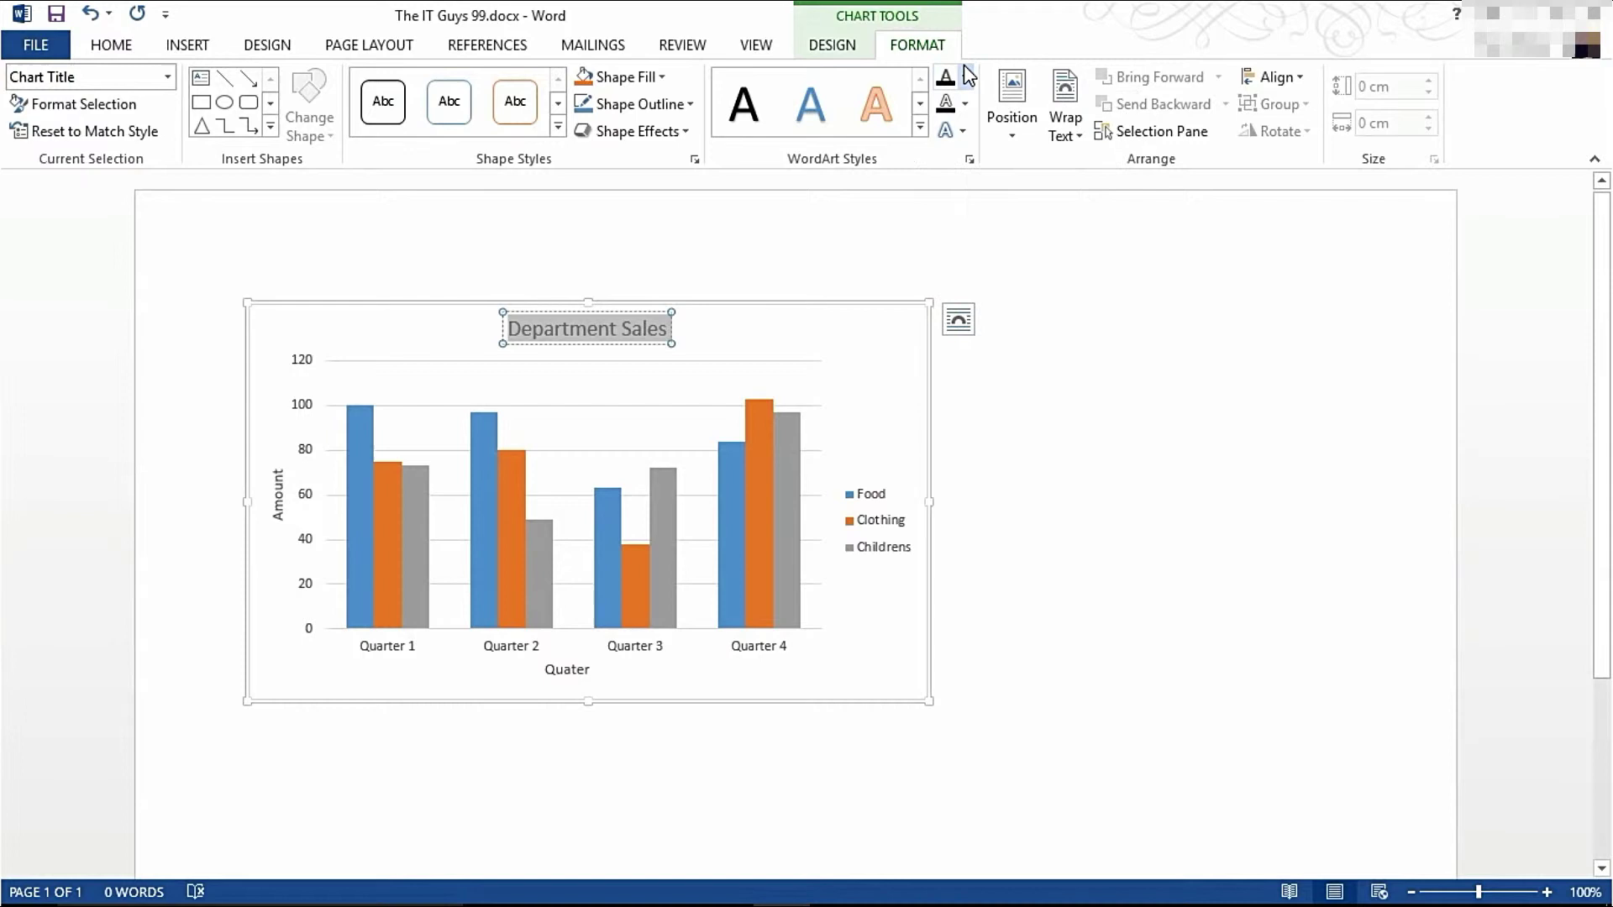
left_click(920, 126)
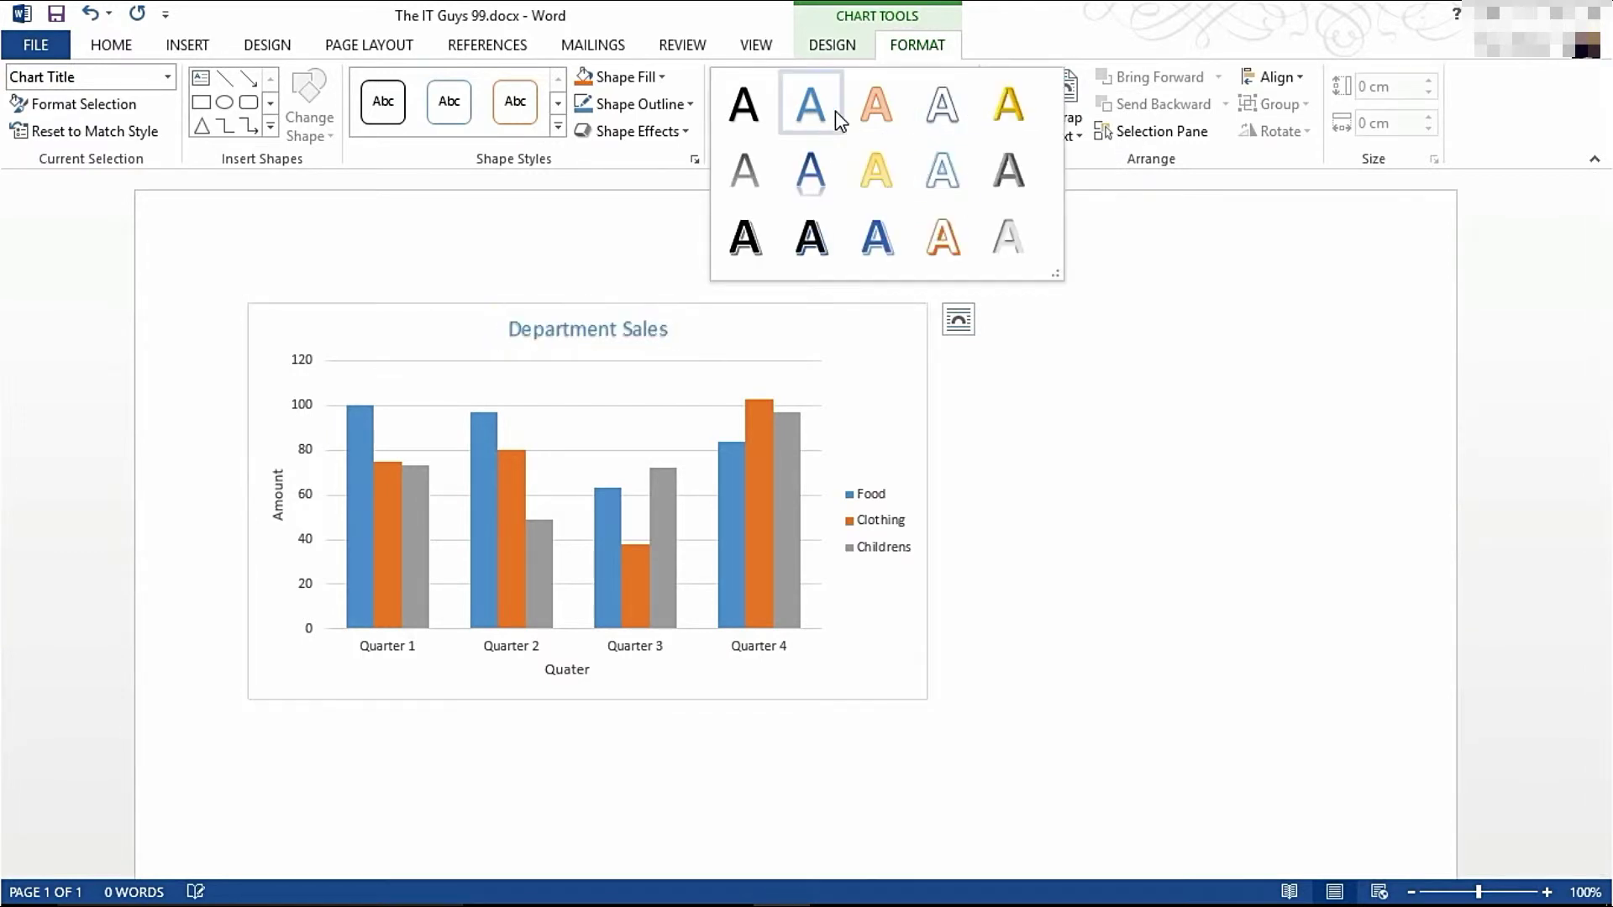
left_click(814, 105)
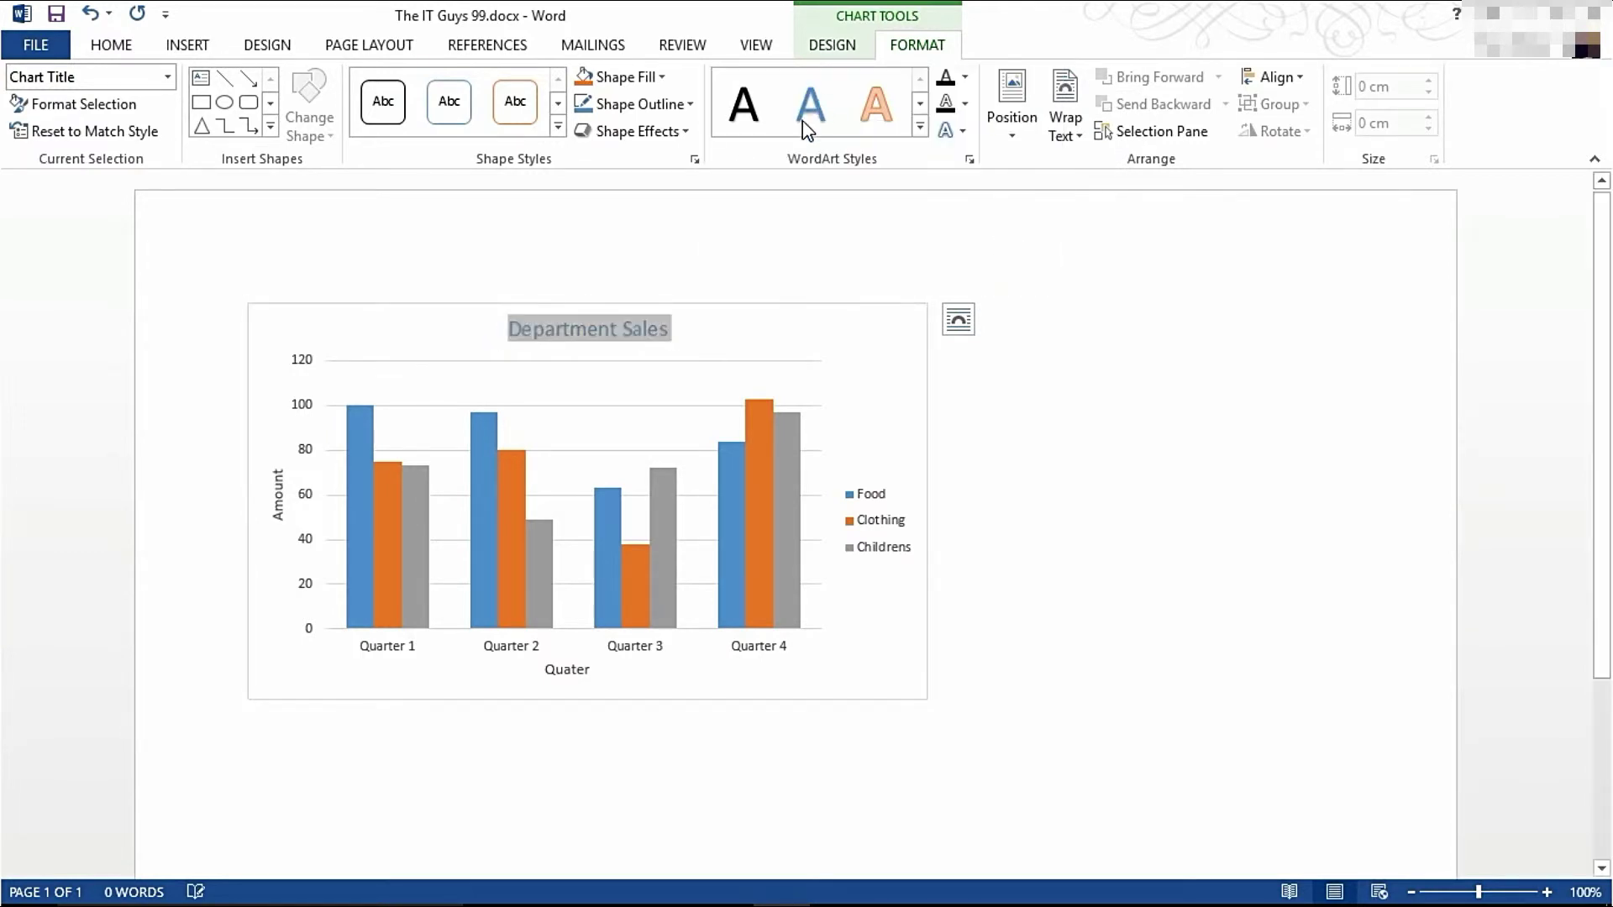
Grow the title font twice to 20 pt and change it to Algerian
left_click(122, 53)
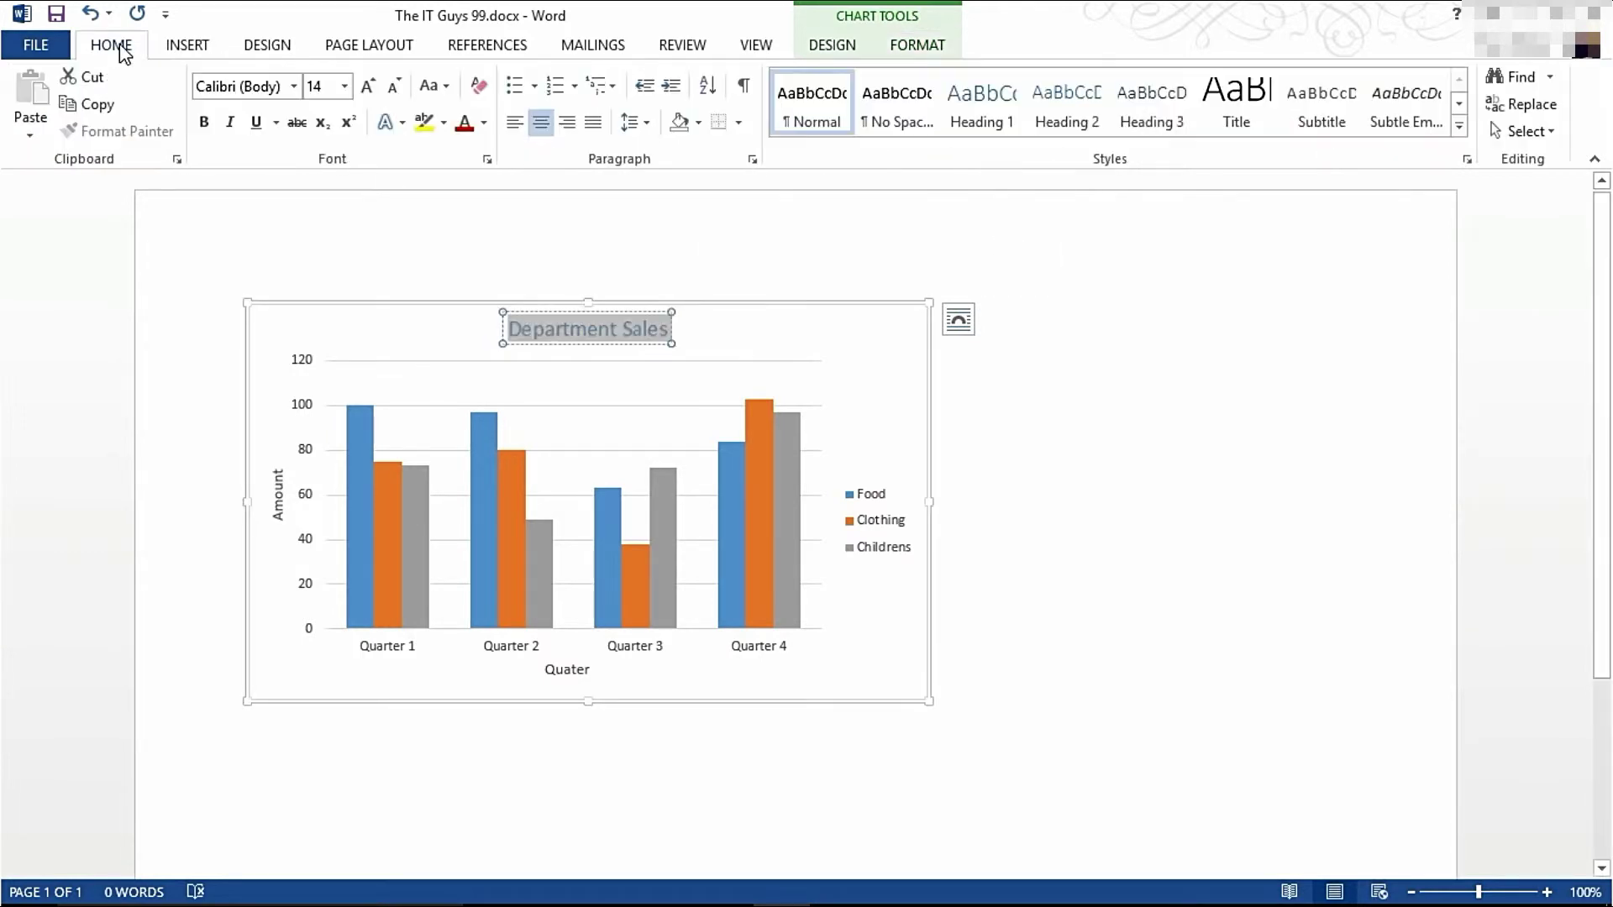
left_click(369, 88)
left_click(370, 88)
left_click(370, 88)
left_click(293, 86)
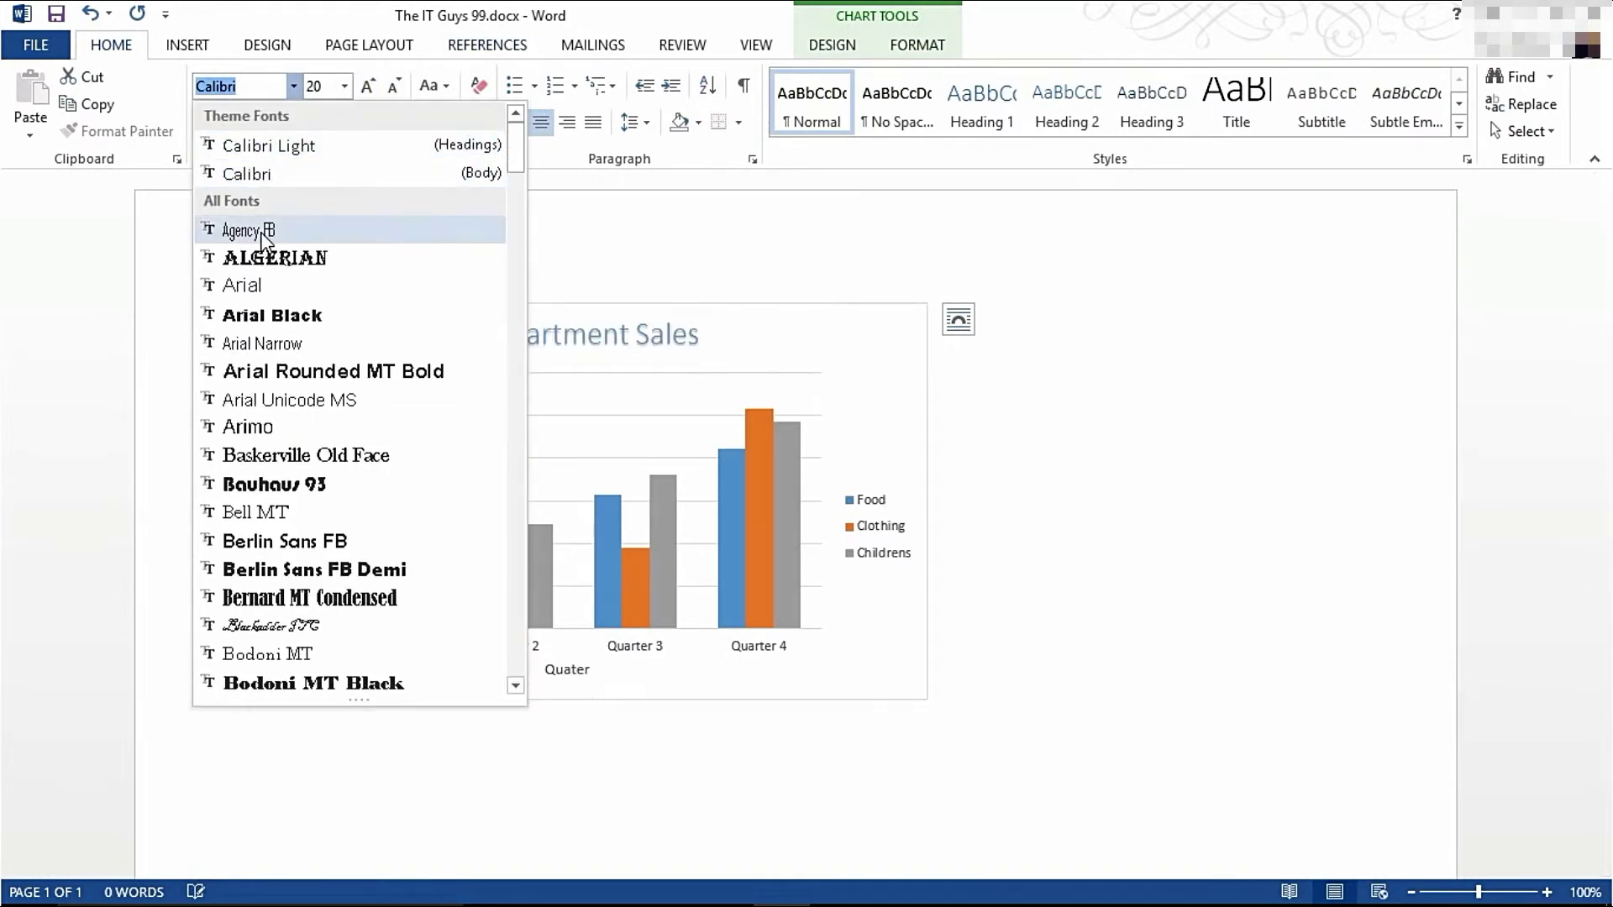
left_click(269, 259)
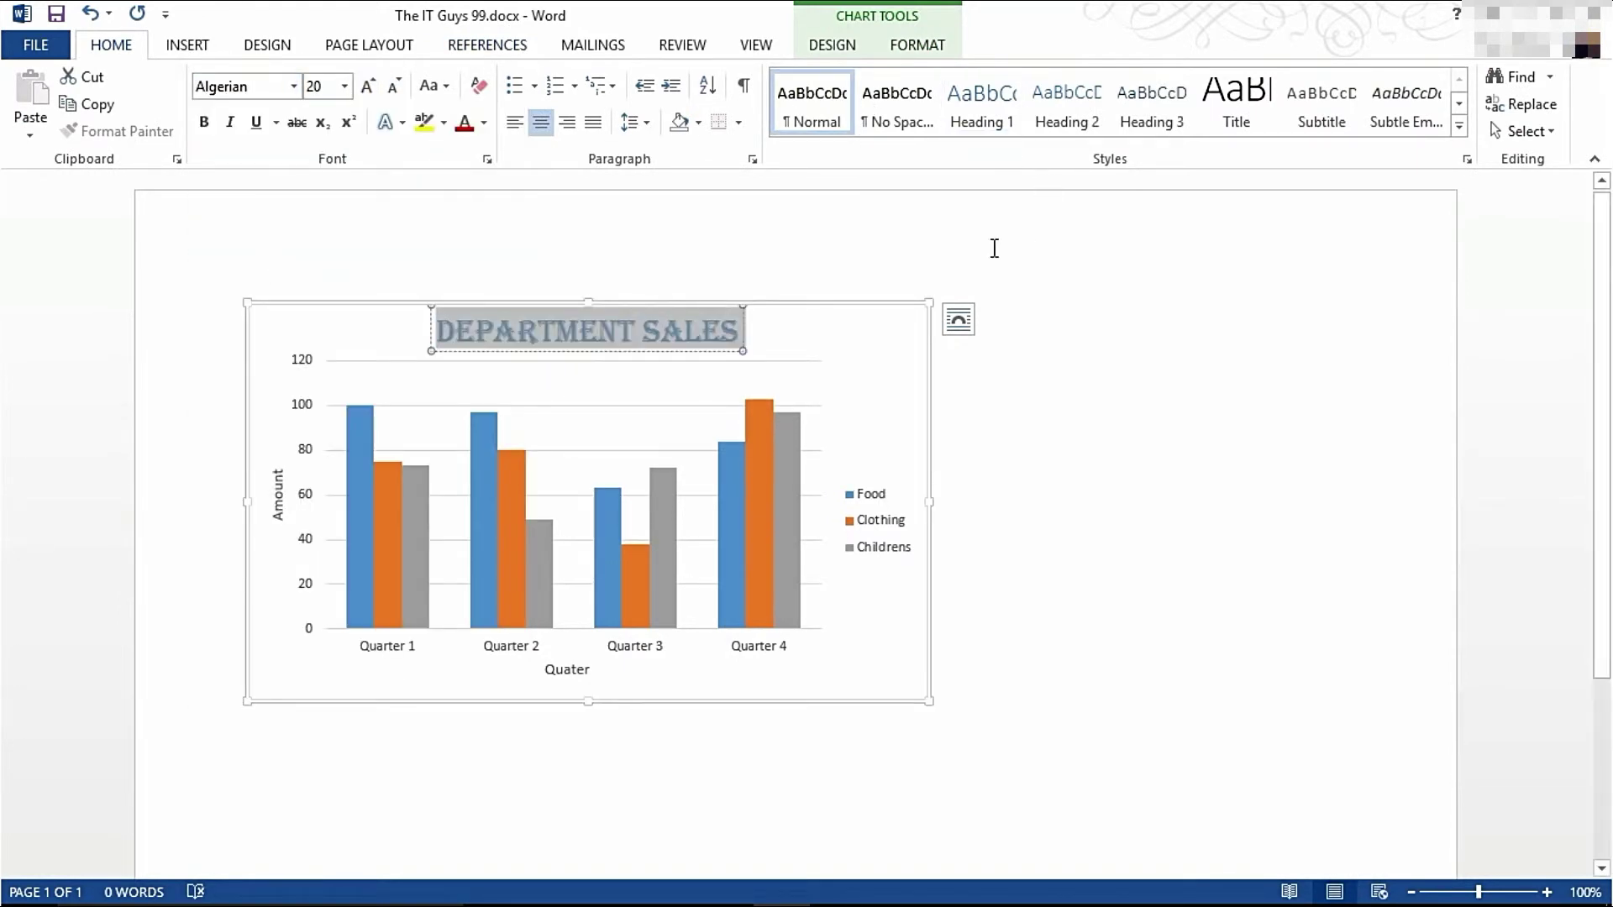
left_click(886, 332)
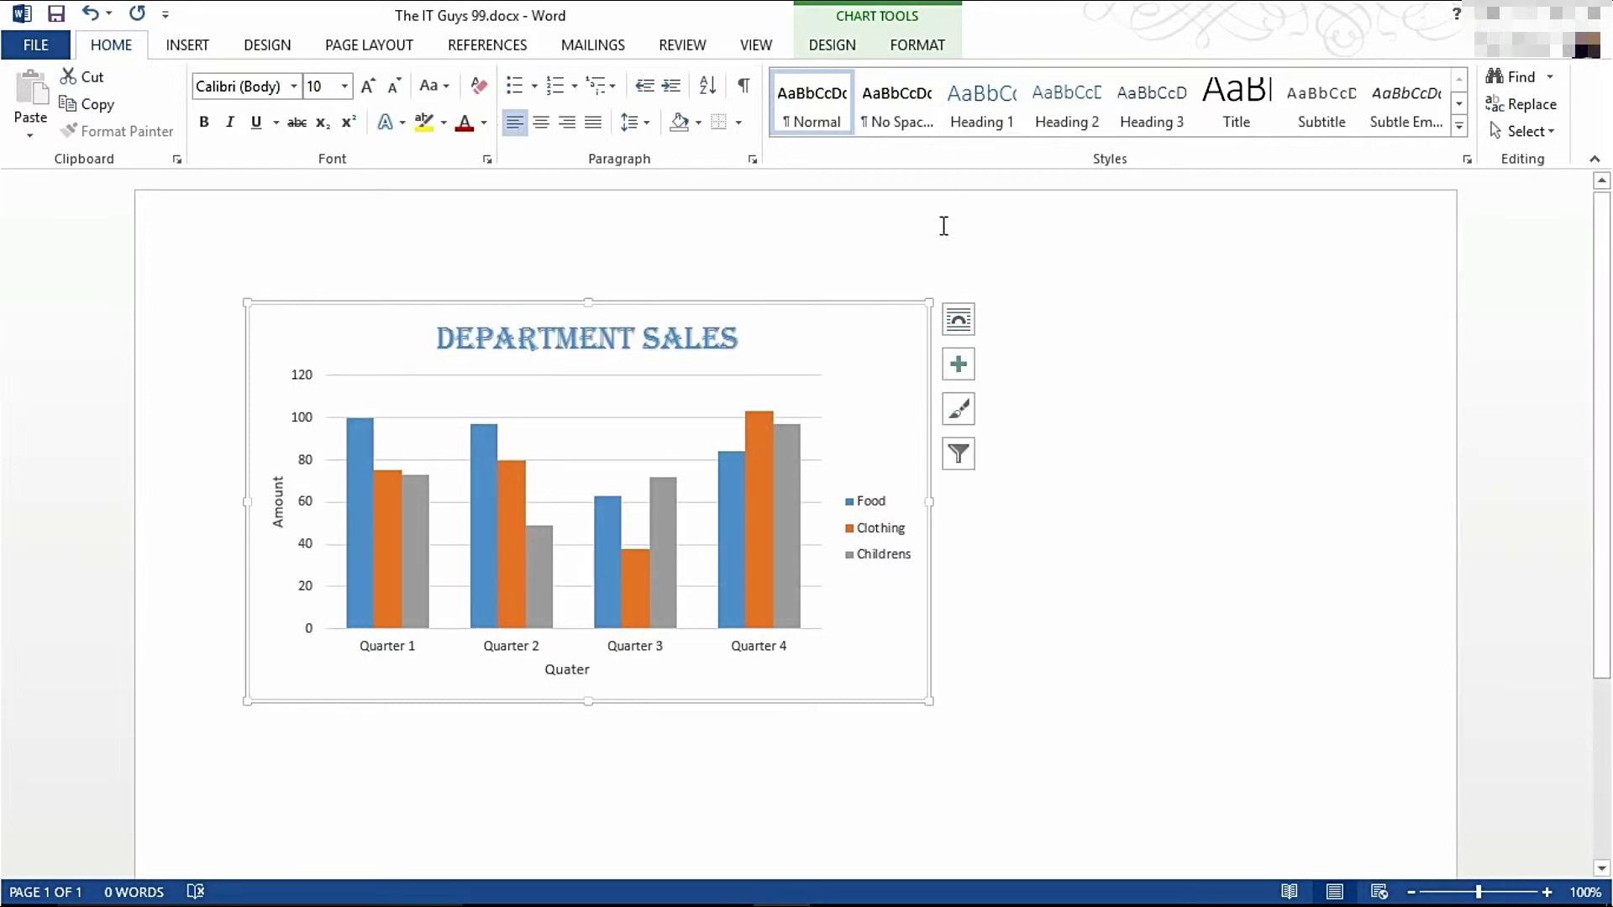
Apply Chart Style 4 from the Chart Tools Design styles gallery
left_click(857, 47)
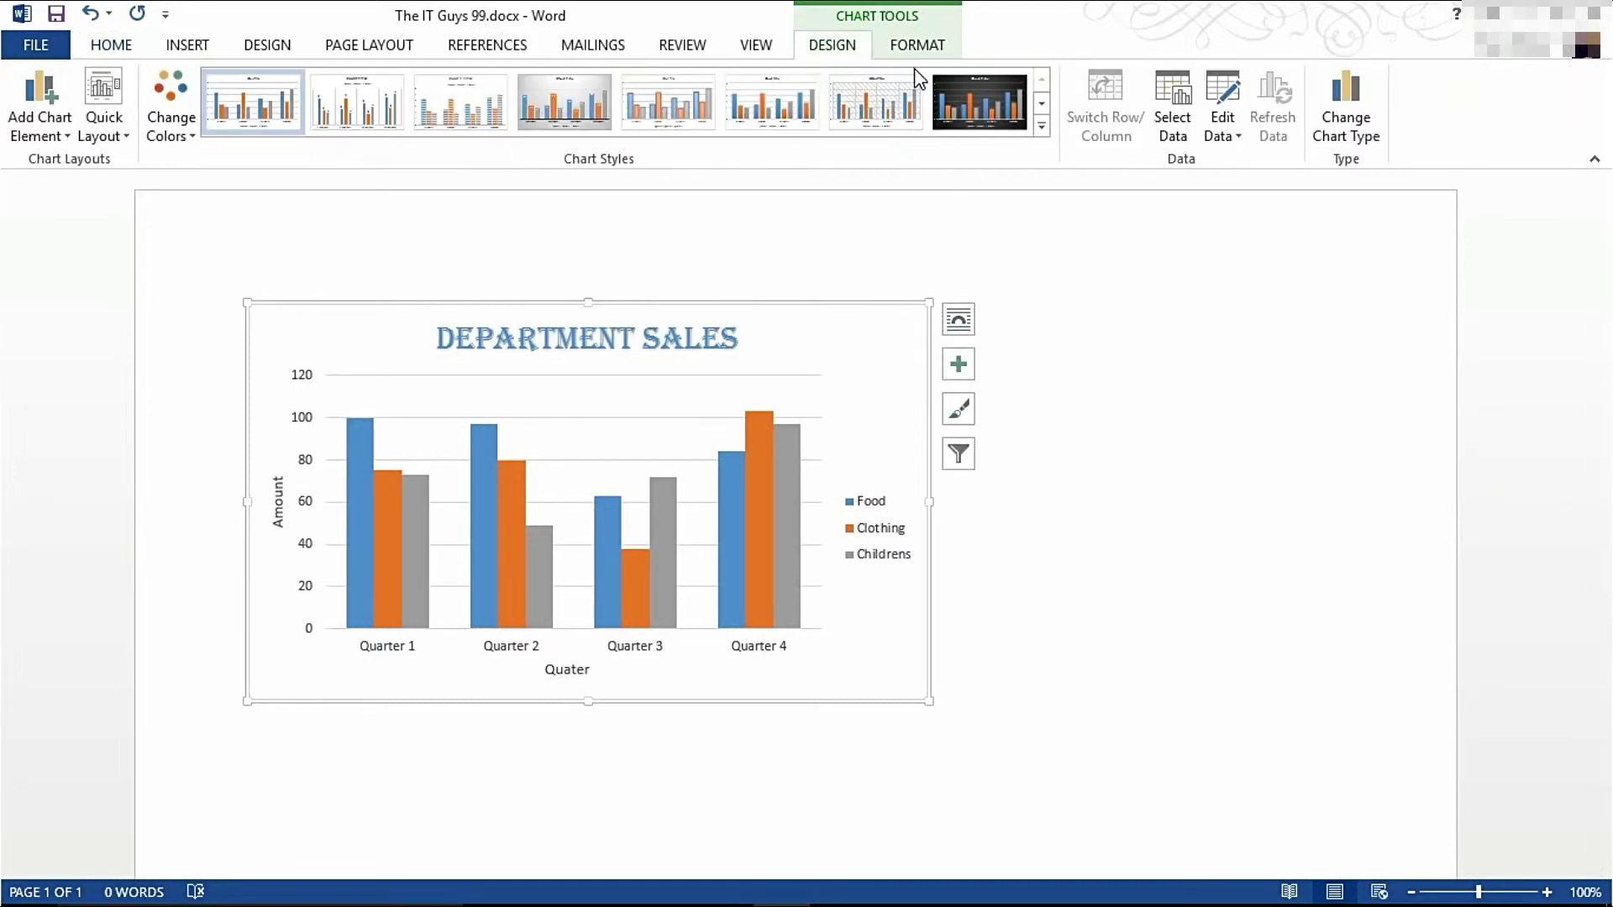
left_click(1042, 126)
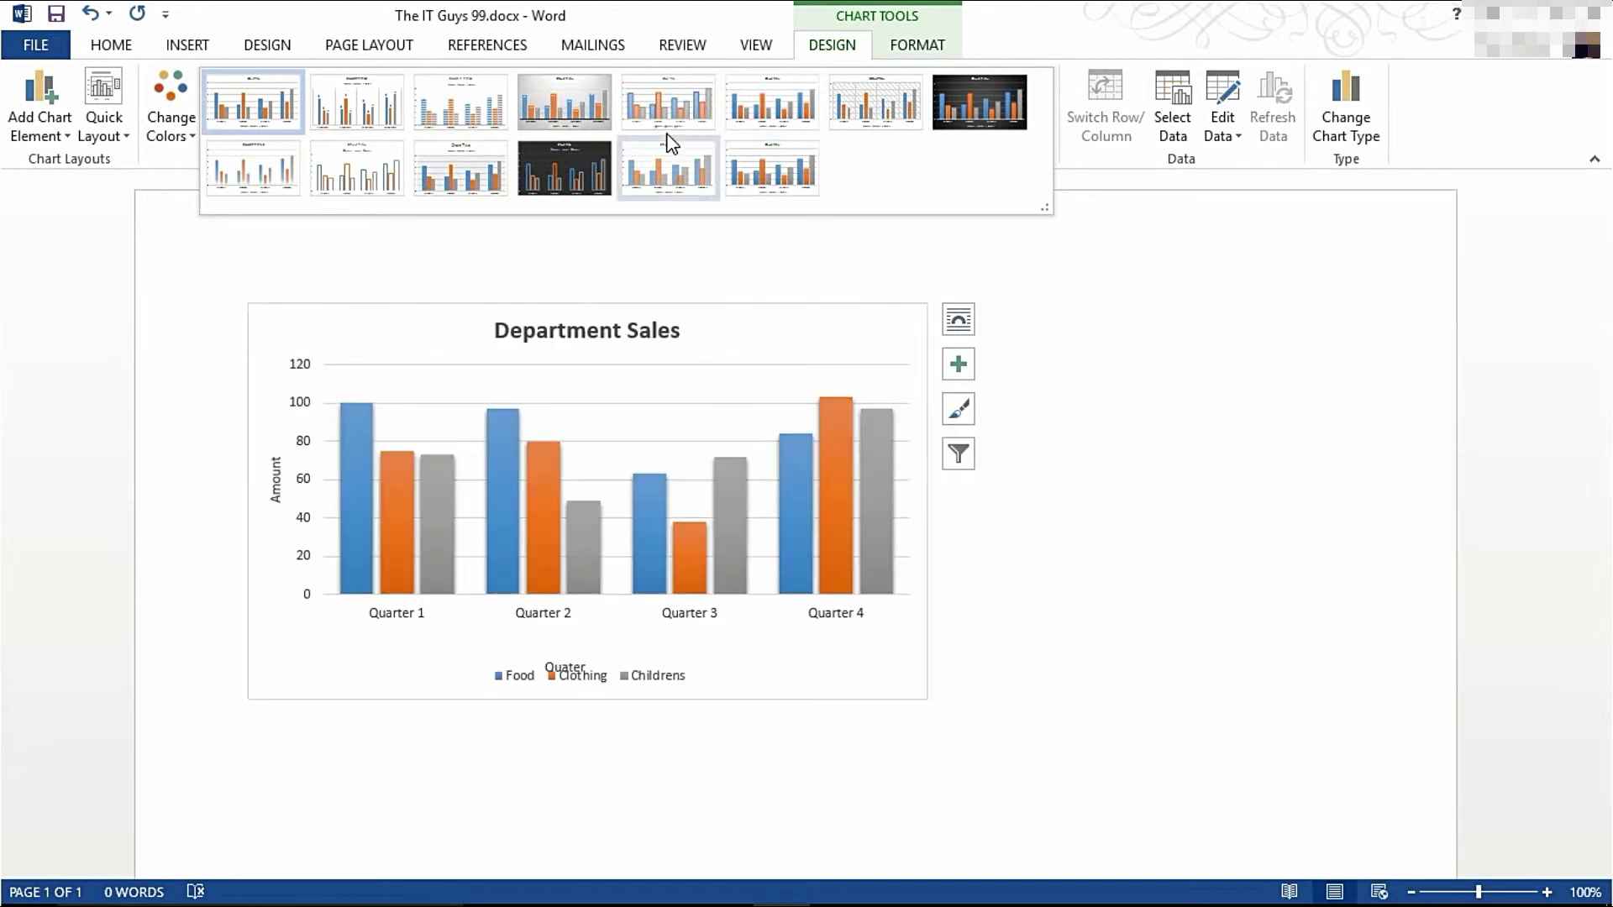
left_click(576, 103)
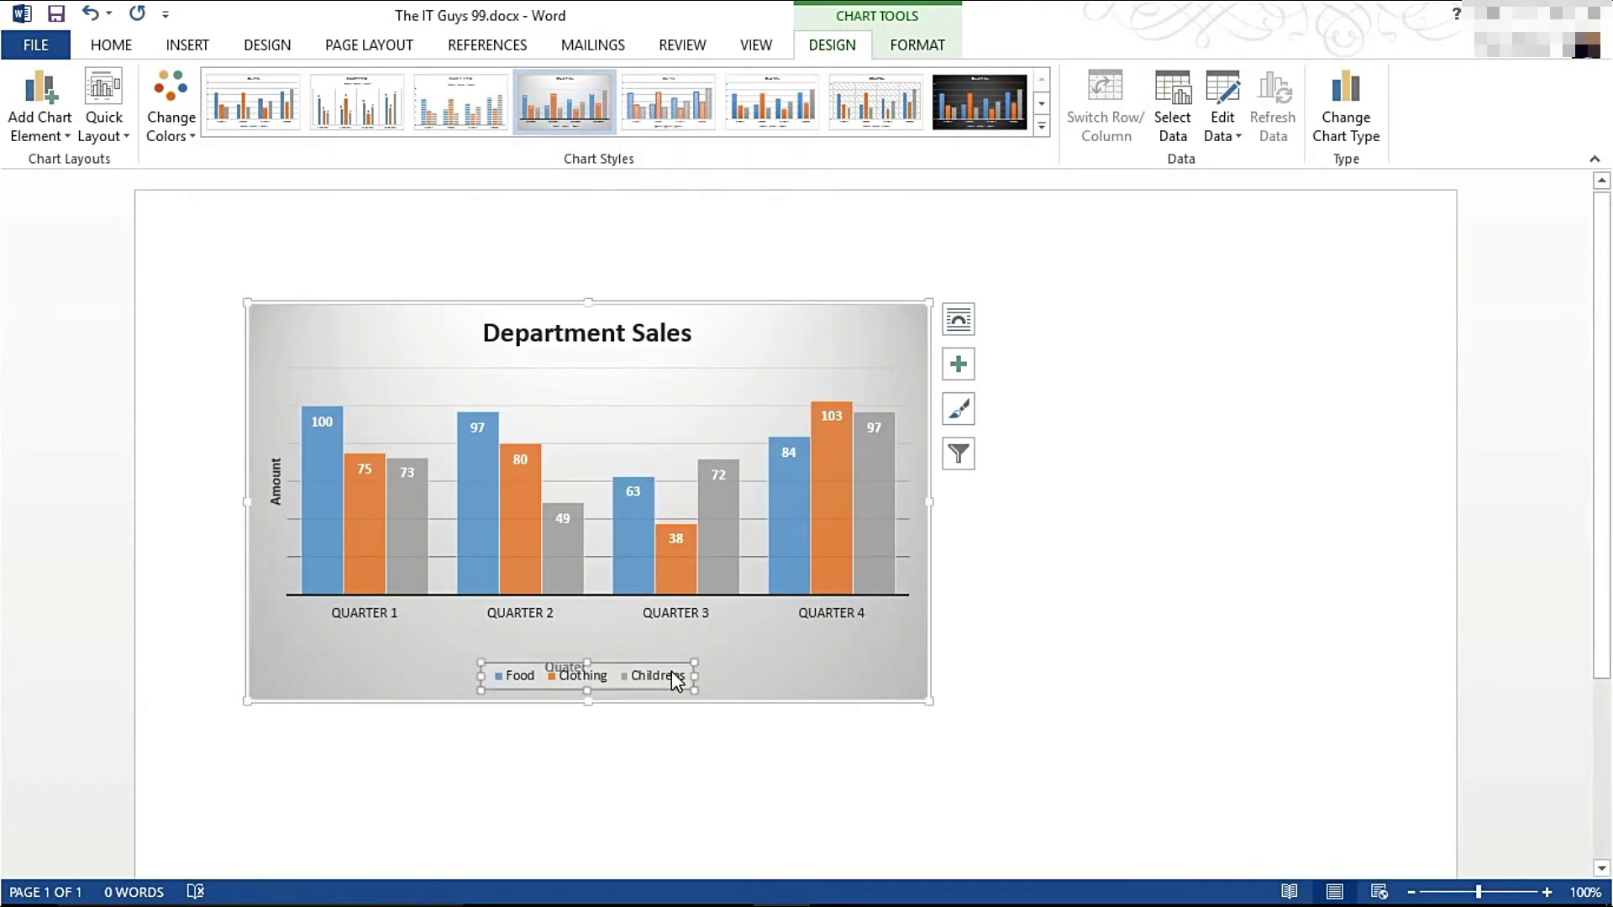
Move the legend up and drag the 'Quater' axis title down beneath it
left_click(618, 676)
left_click_drag(616, 650, 616, 639)
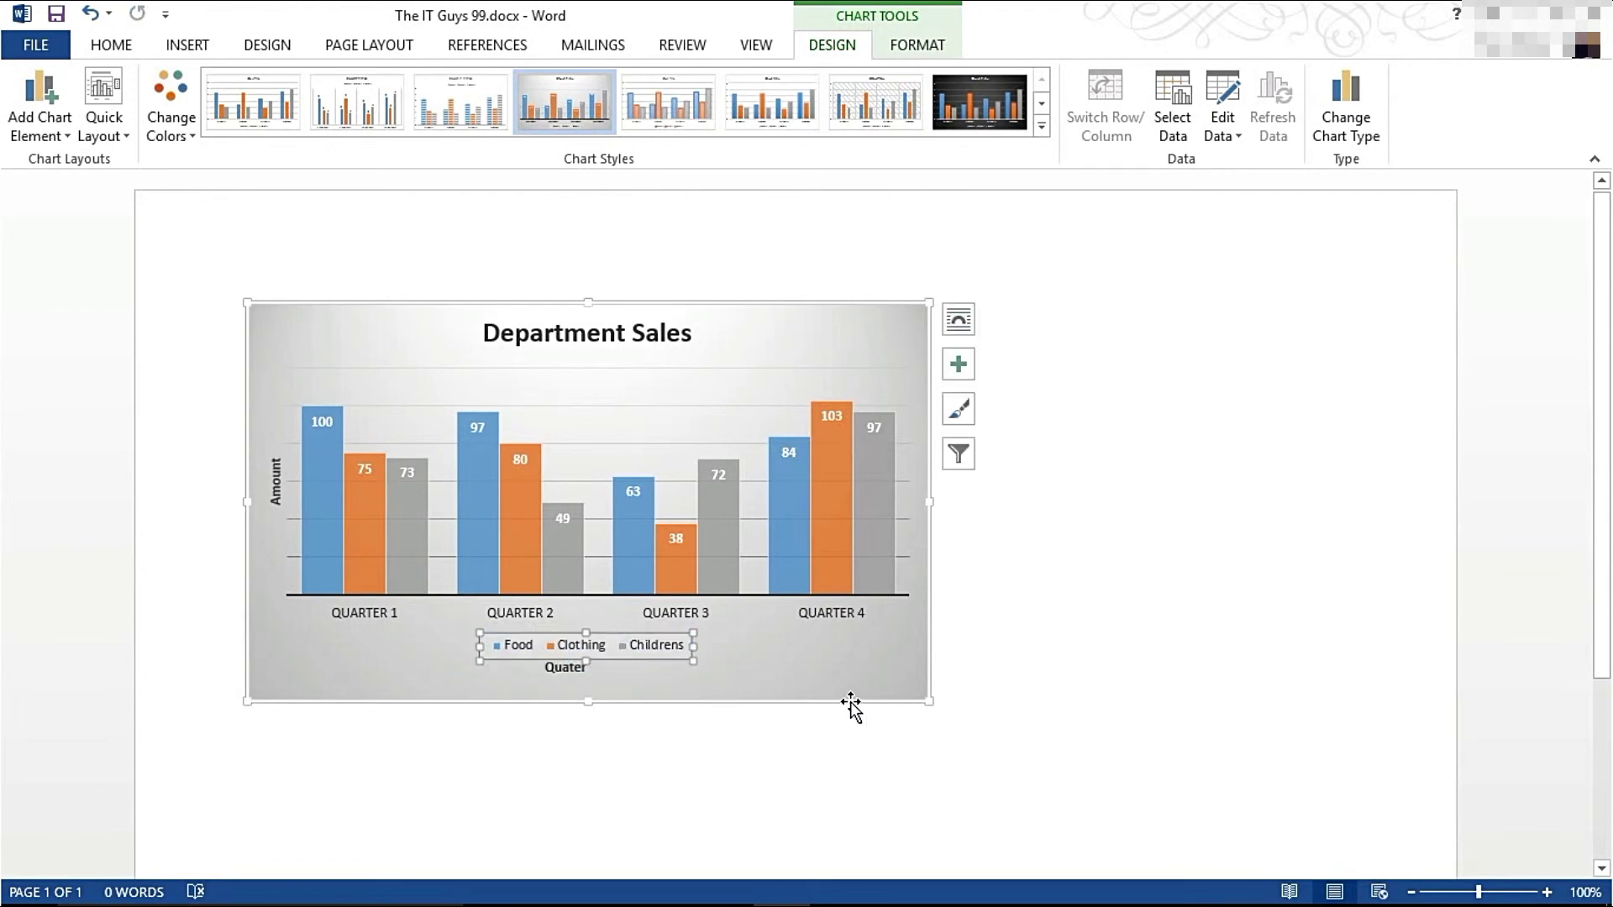
left_click(555, 670)
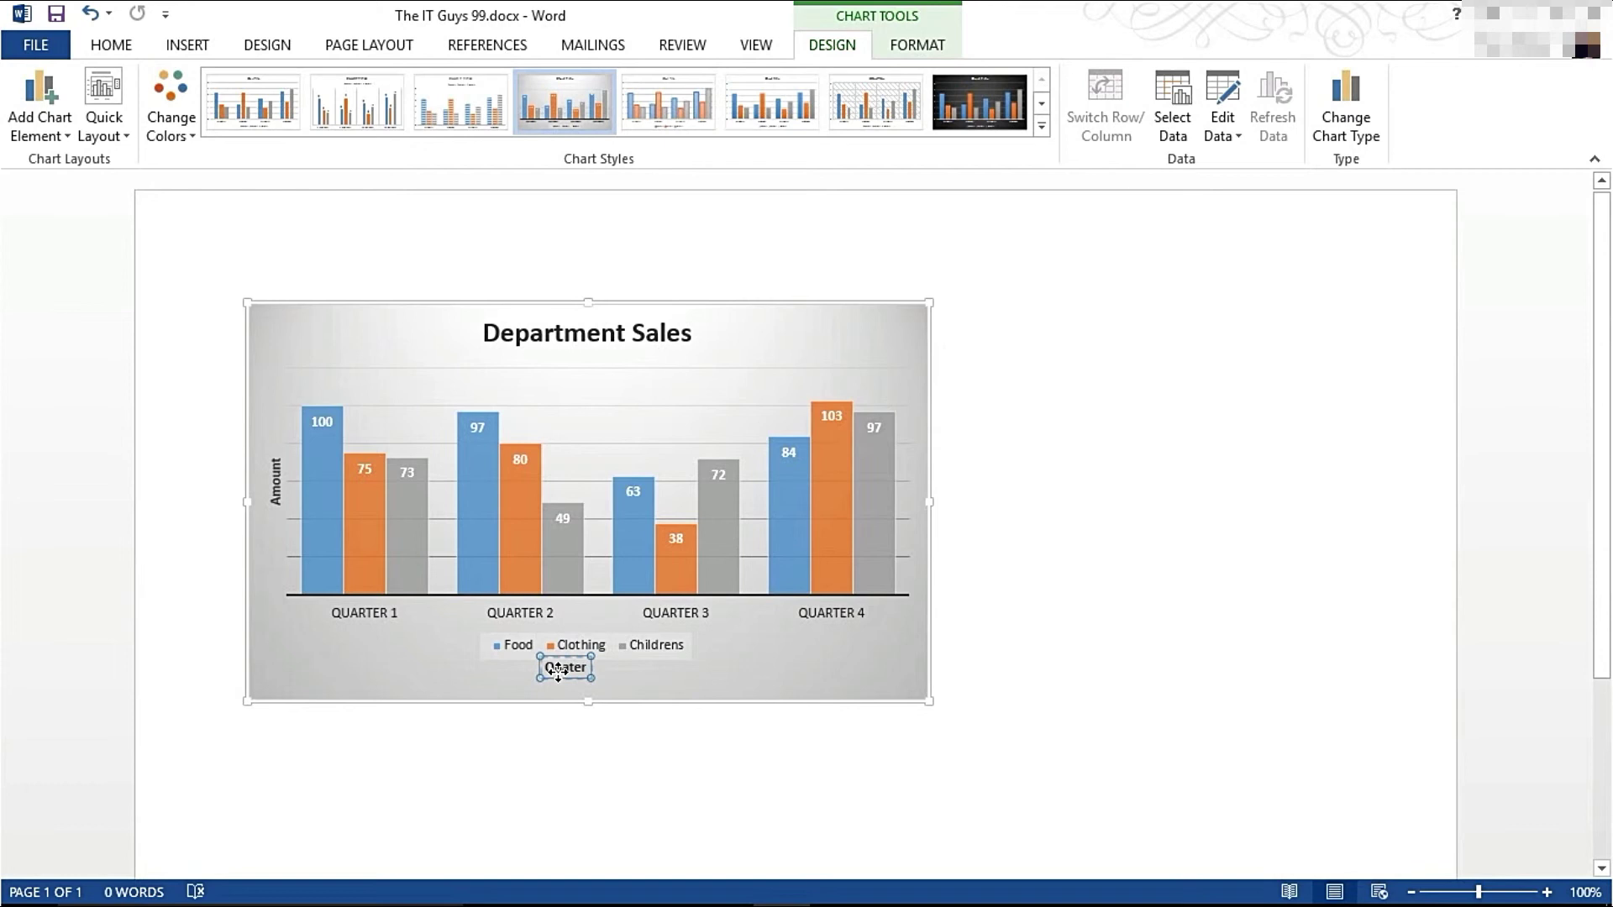
left_click_drag(558, 669, 573, 675)
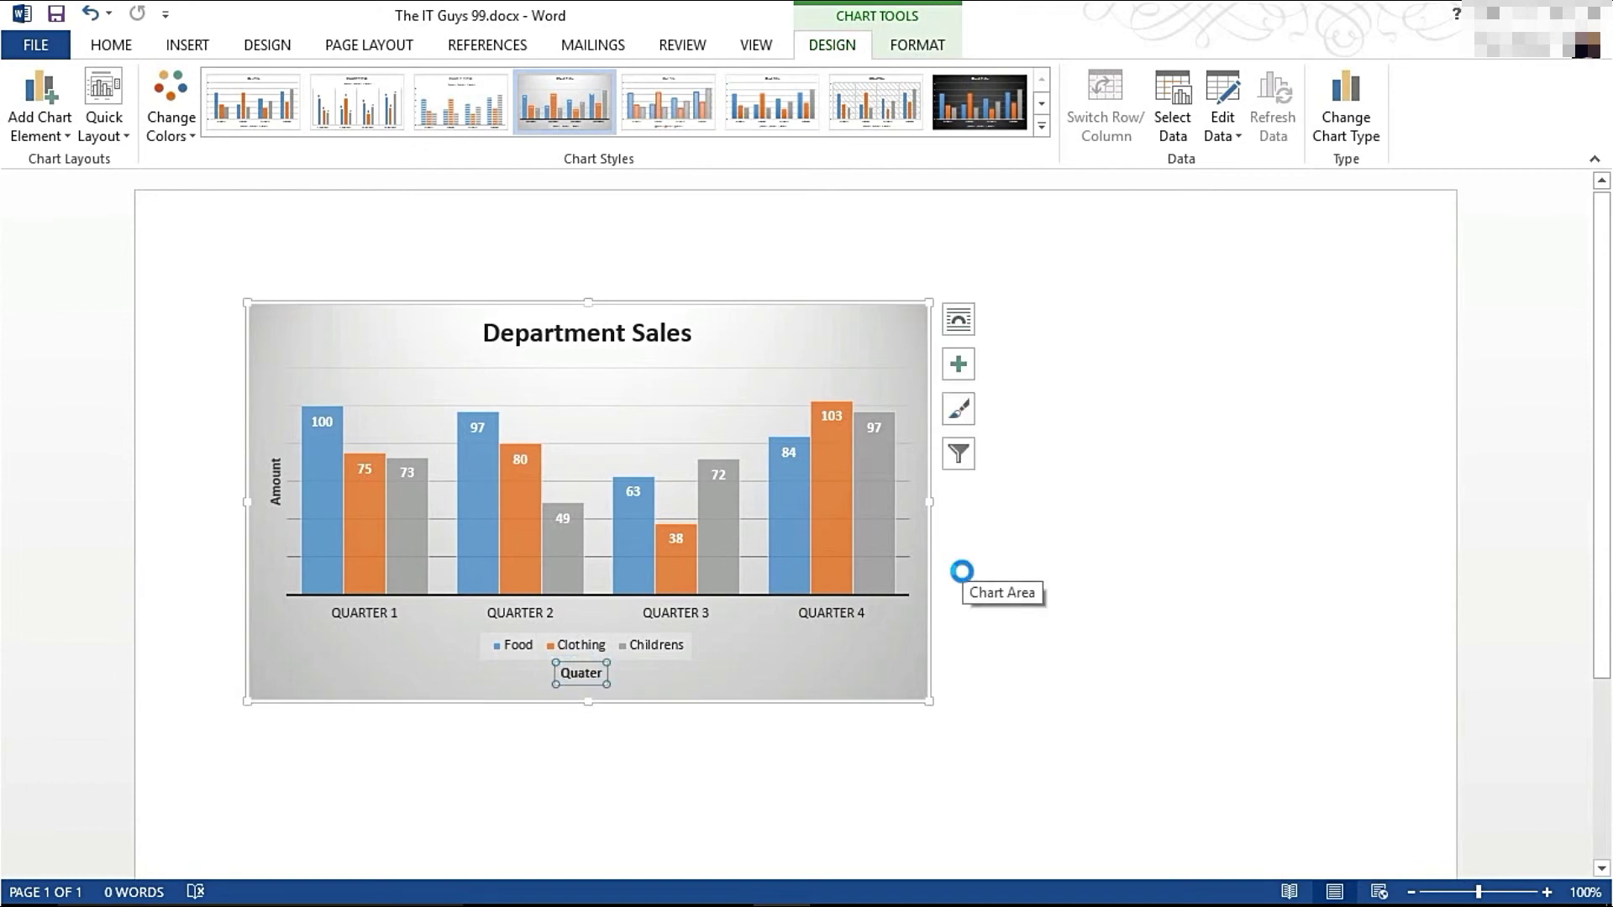
left_click(837, 340)
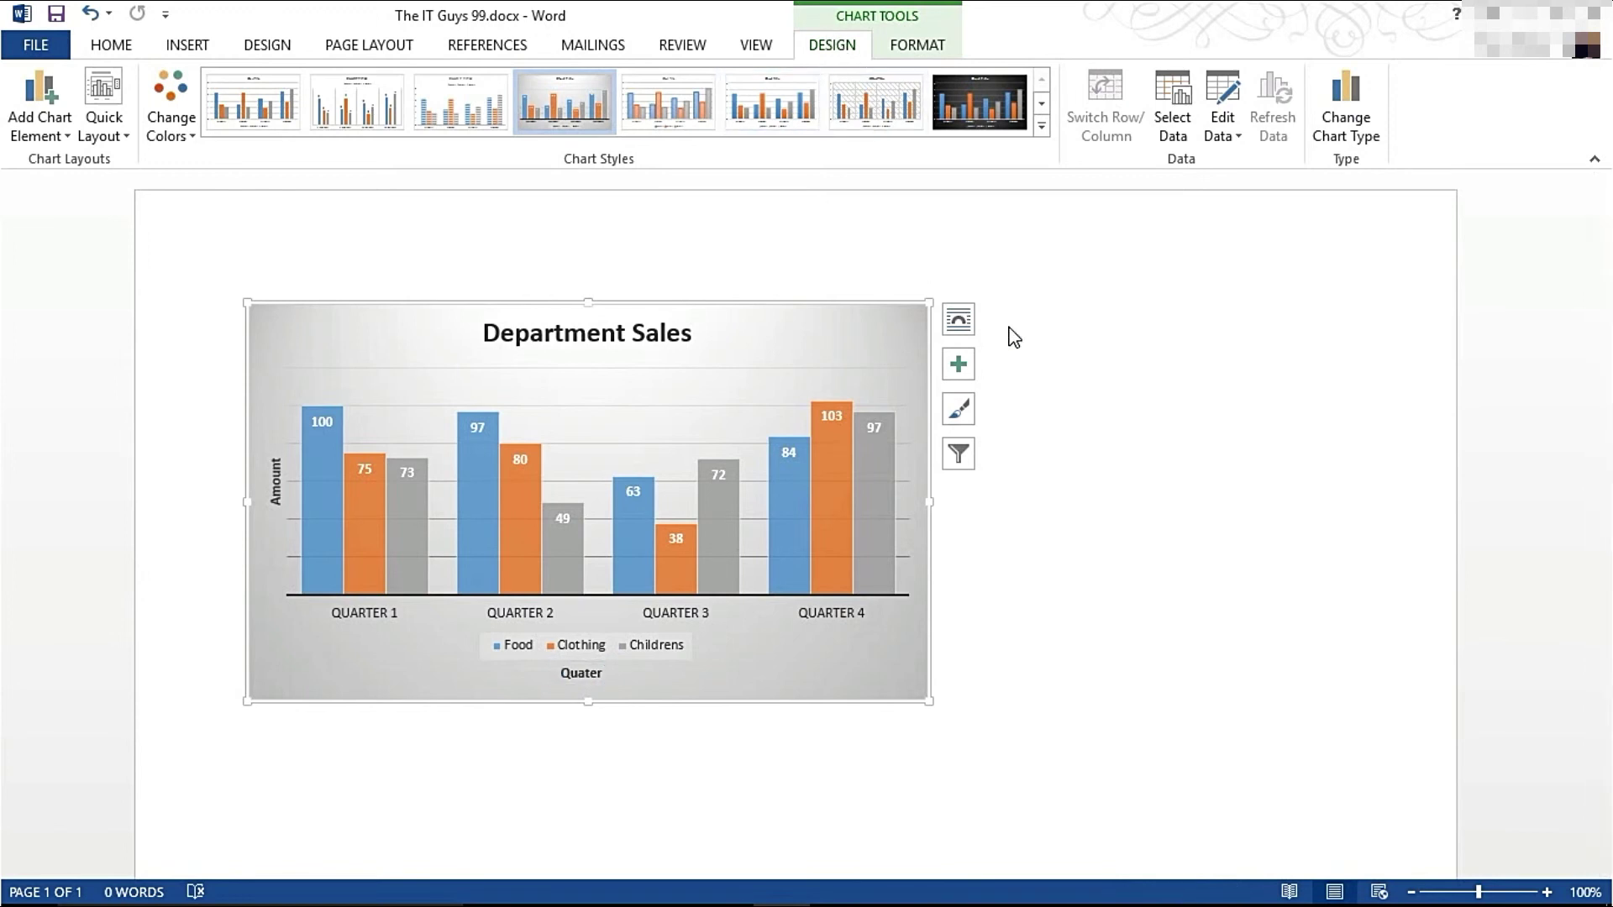
left_click(1225, 86)
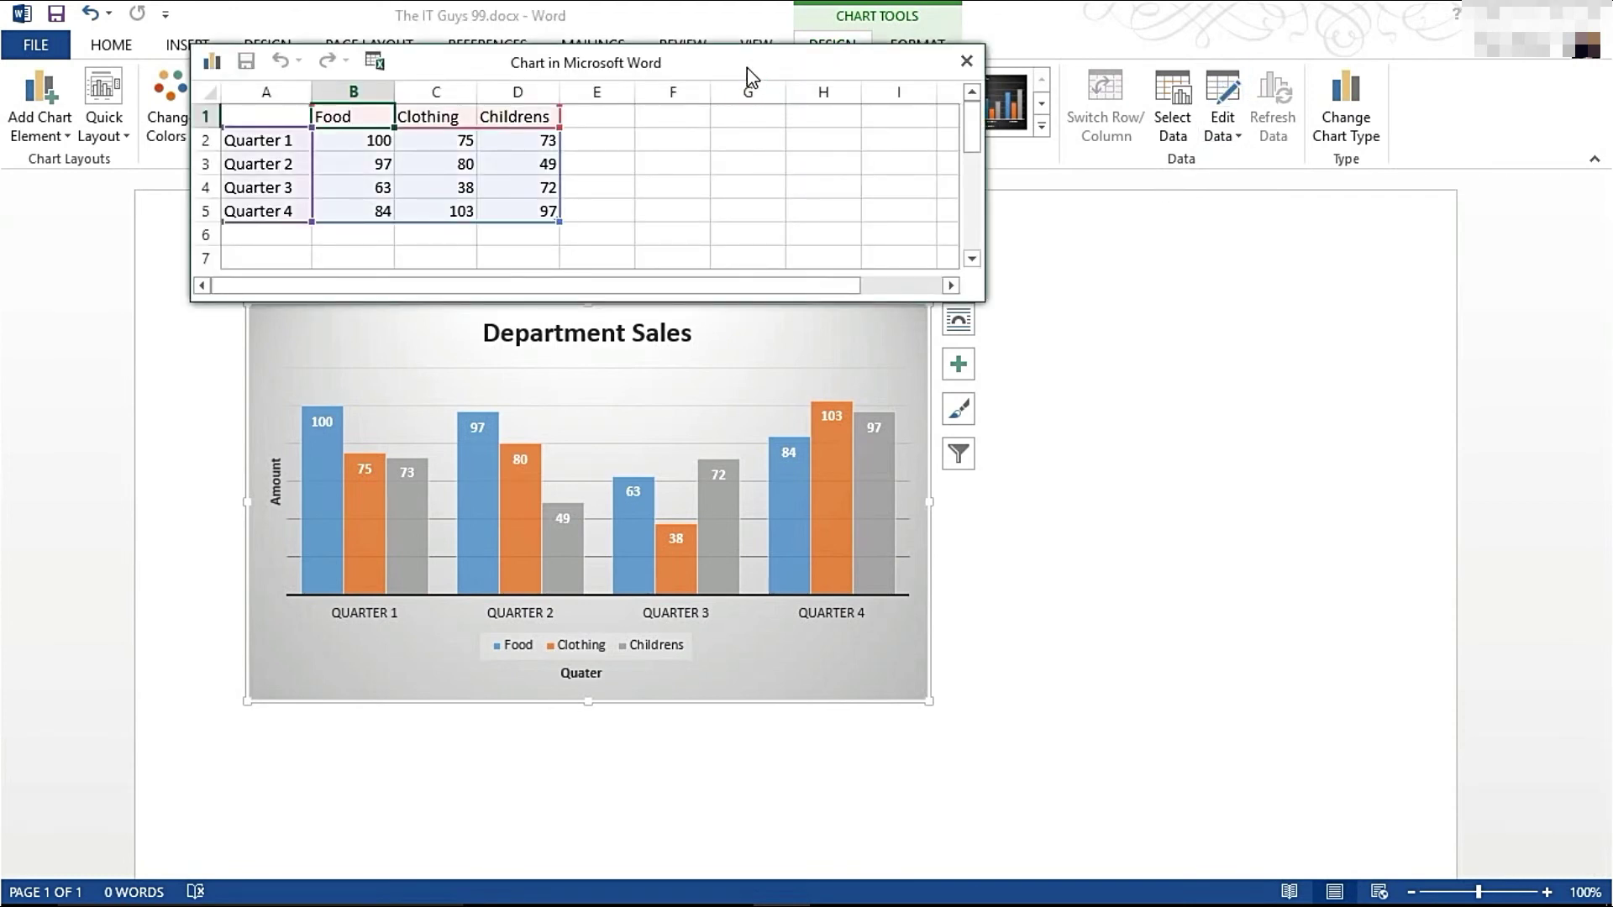
left_click_drag(748, 69, 787, 283)
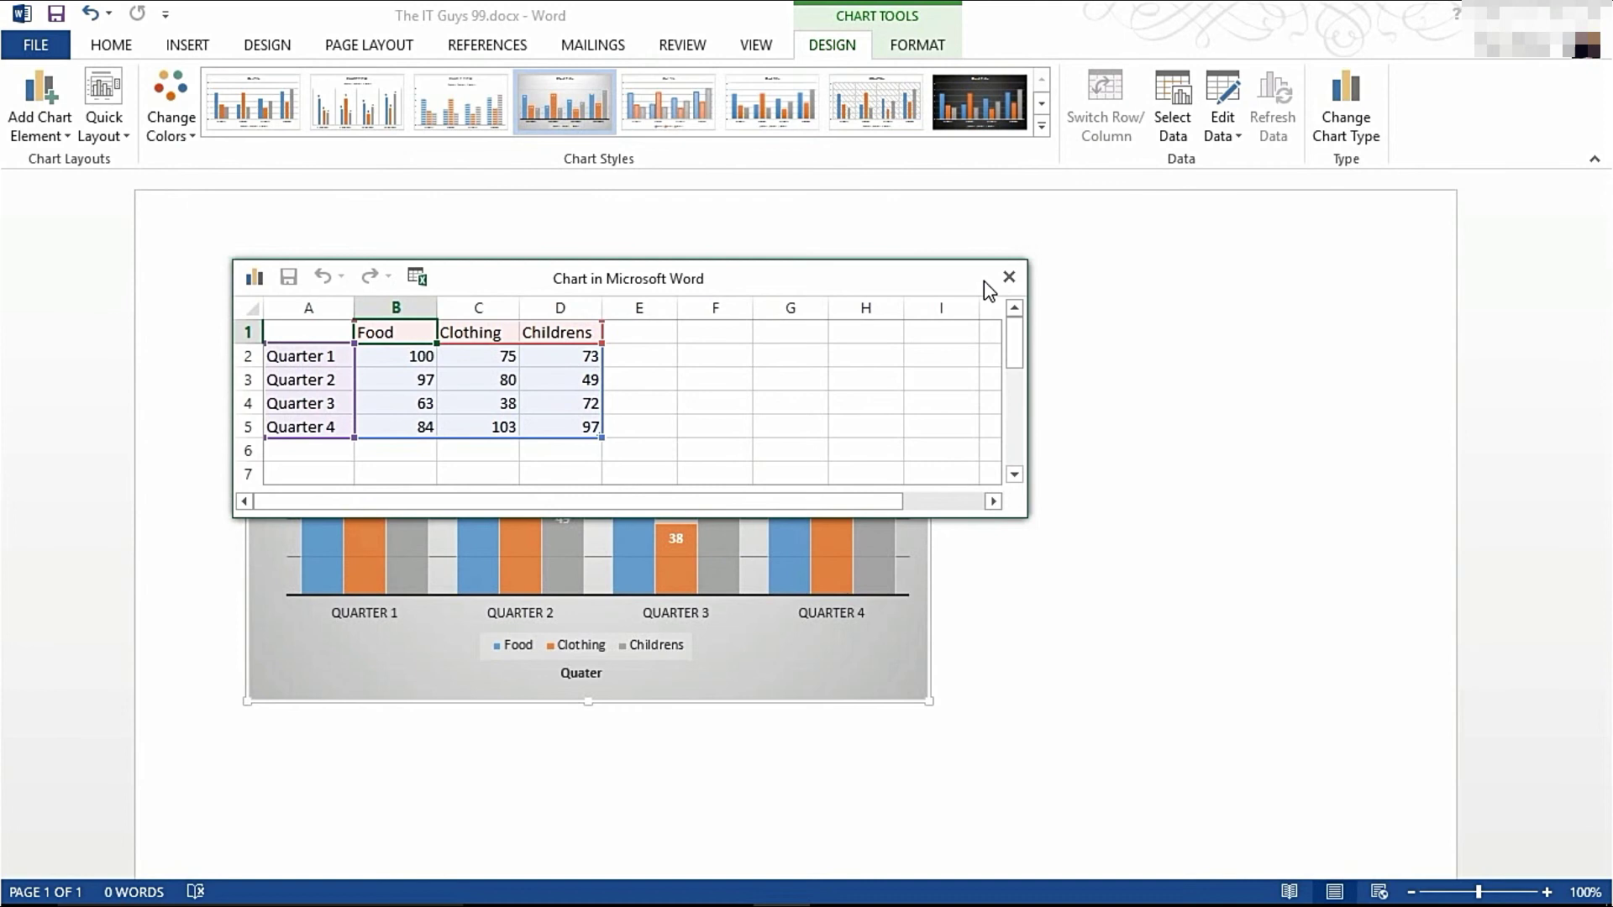
left_click(1010, 276)
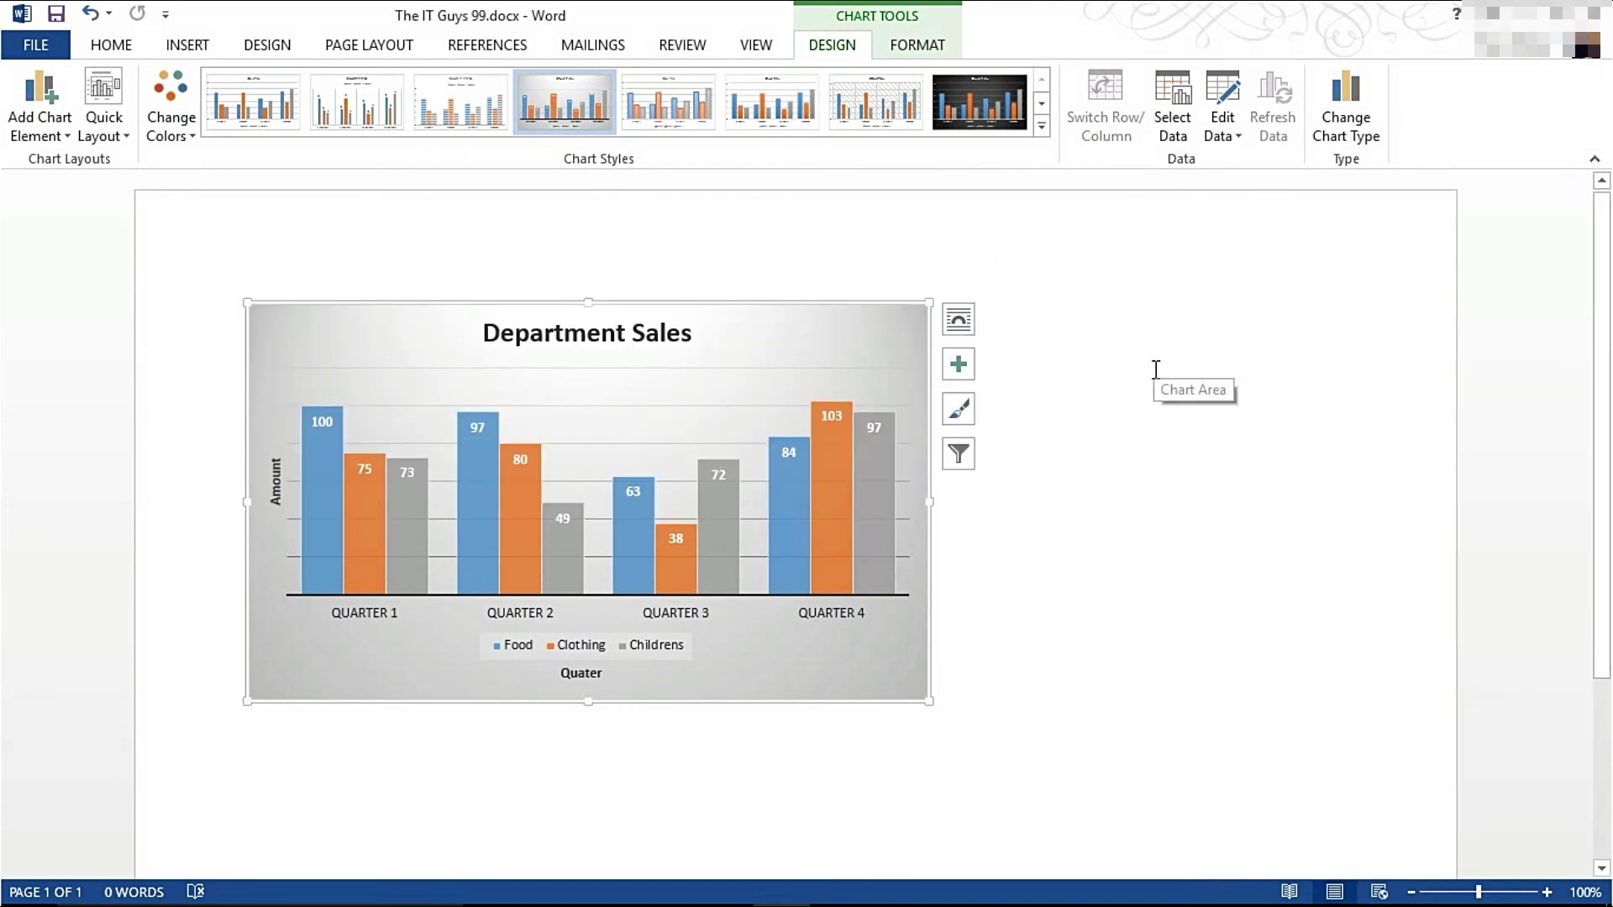